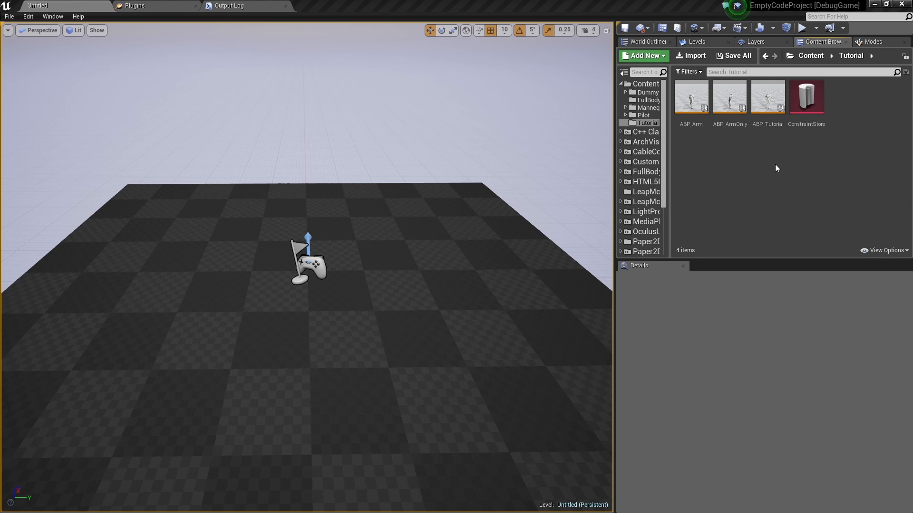
Step: Create a data asset of class ConstraintStore in the Tutorial folder and name it ConstraintStoreTutorial_0_2
right_click(750, 139)
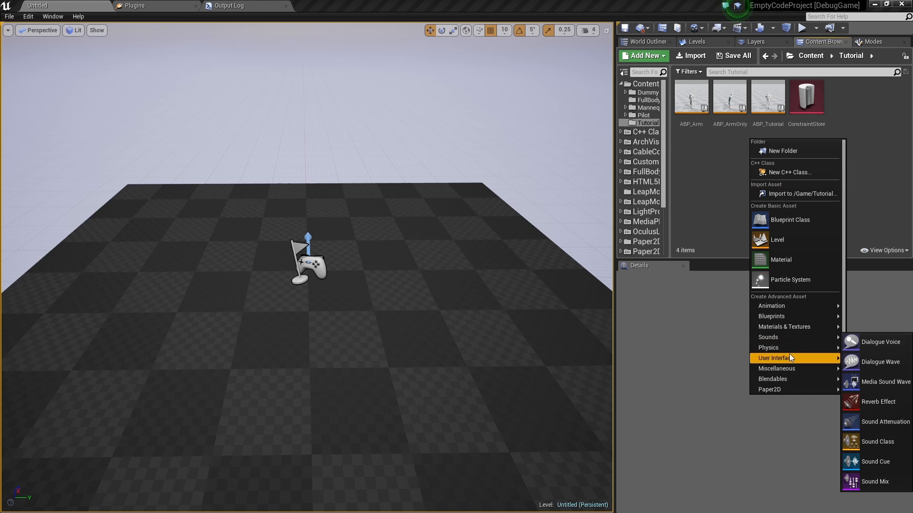
mouse_move(792, 369)
left_click(712, 301)
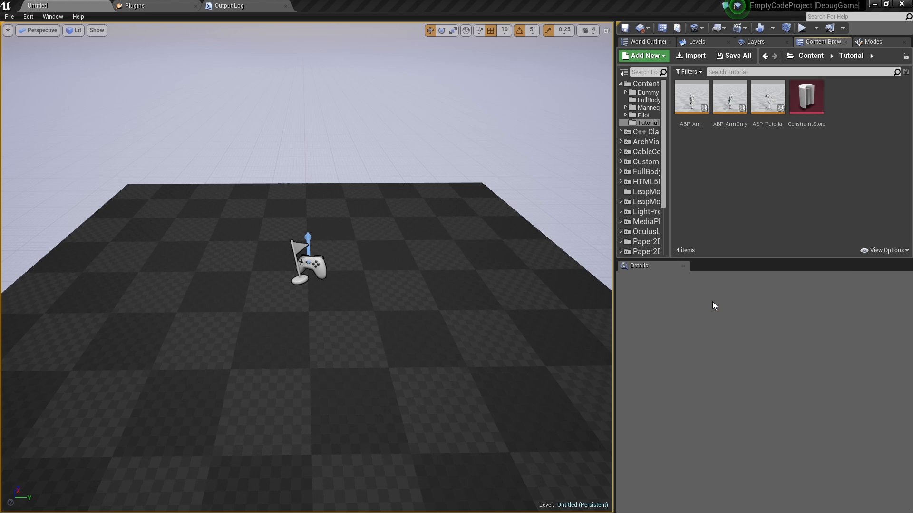
left_click(412, 195)
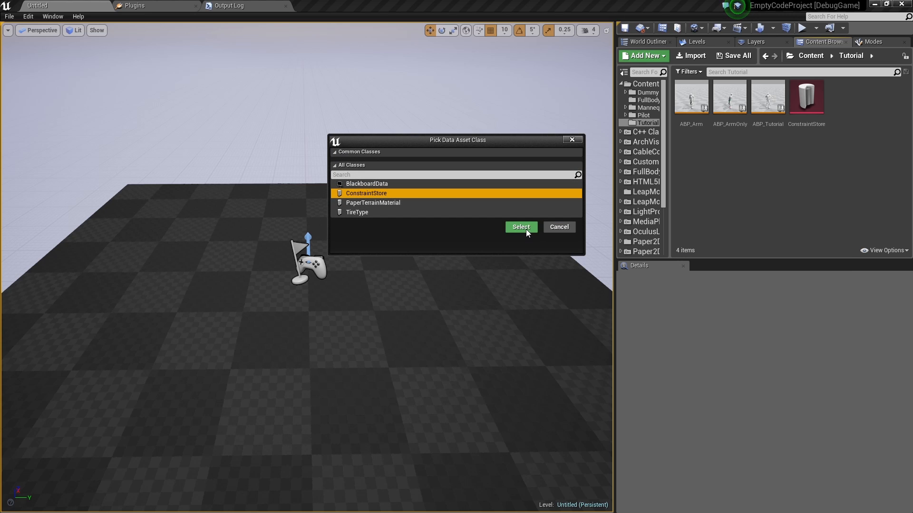
left_click(526, 229)
type("Co")
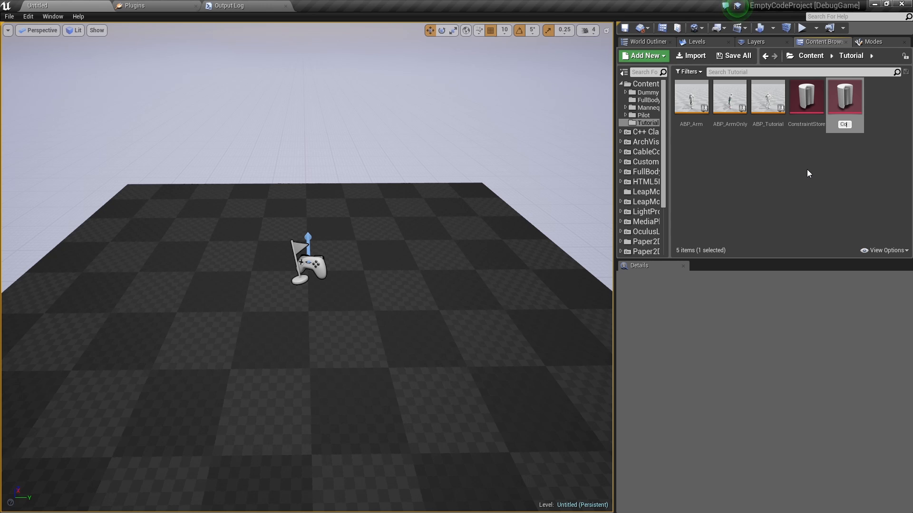
type("nstraintStoreTutorial_0_2")
key("Return")
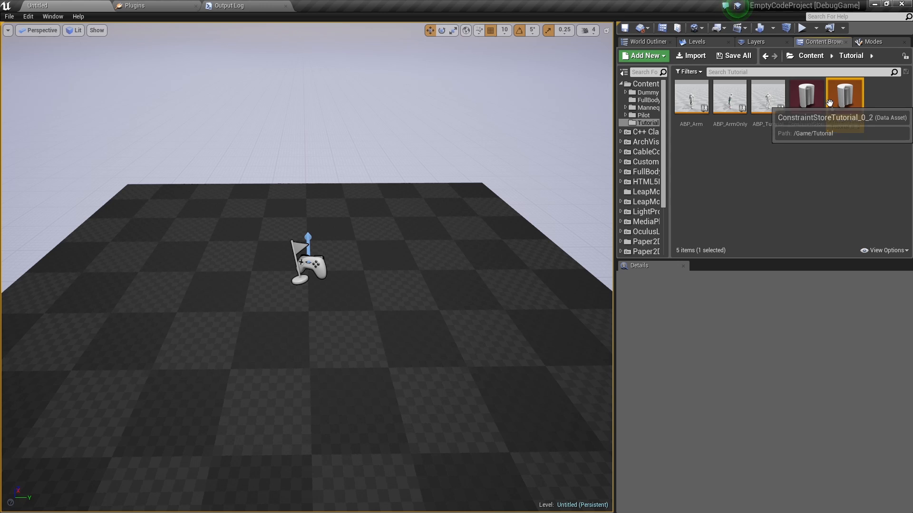
Step: Open the ConstraintStoreTutorial_0_2 asset and add a constraint element with the joint name pelvis
double_click(844, 99)
left_click_drag(436, 168, 427, 81)
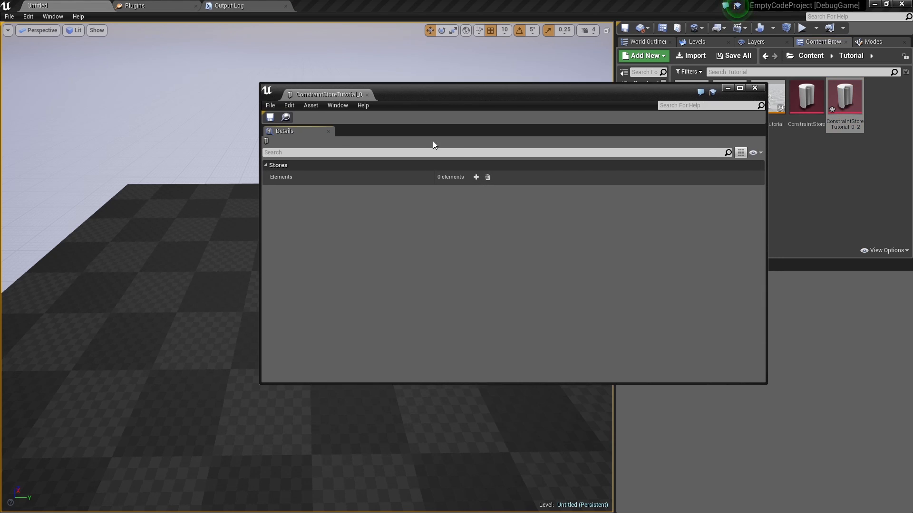
left_click(476, 177)
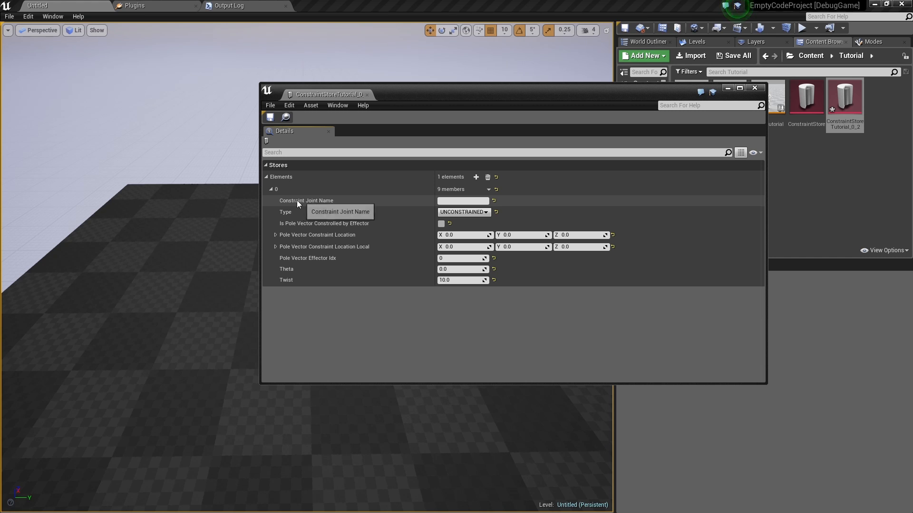
left_click(452, 200)
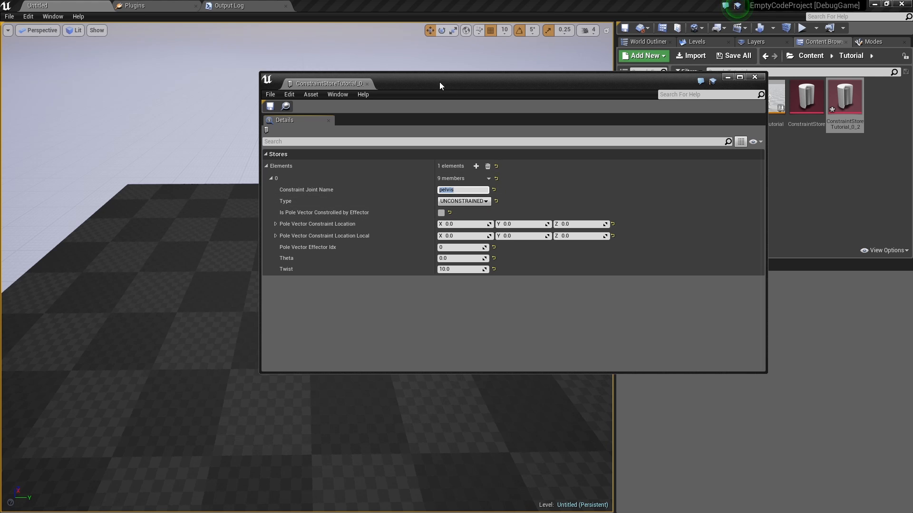
Step: Set the pelvis constraint to type BALL AND SOCKET with Theta 3 and Twist 3, and save the asset
left_click_drag(439, 81, 349, 66)
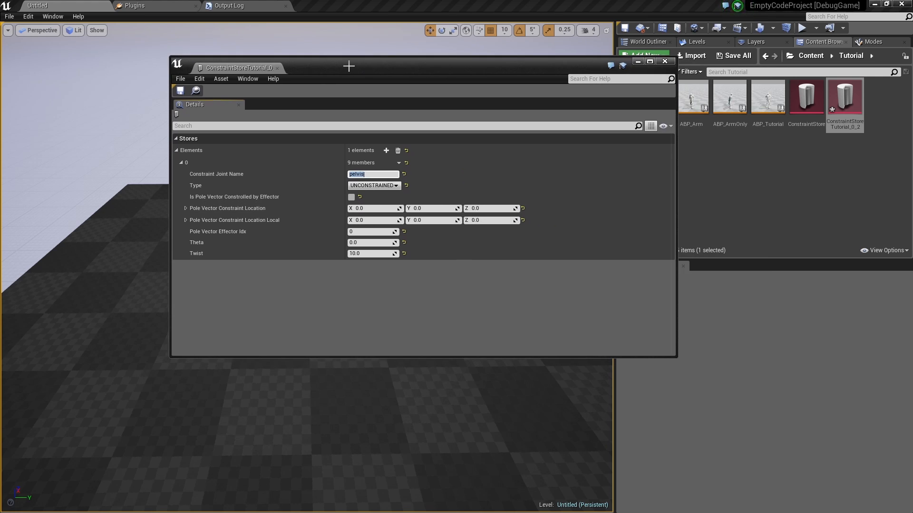
left_click(379, 186)
left_click(375, 193)
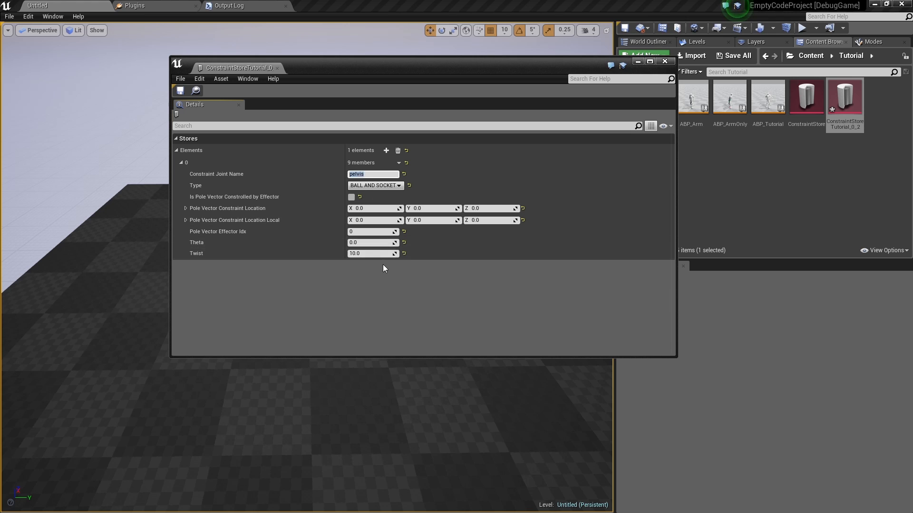
left_click(377, 244)
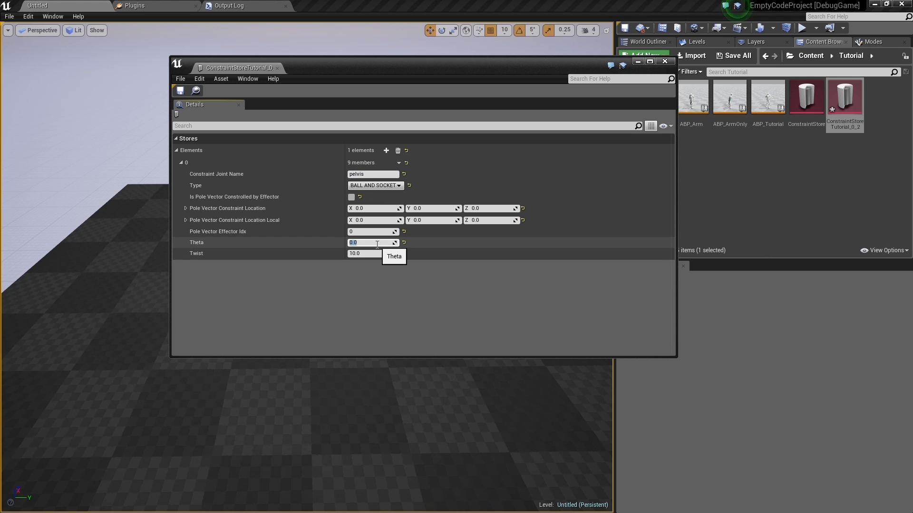
type("3")
key("Tab")
type("3")
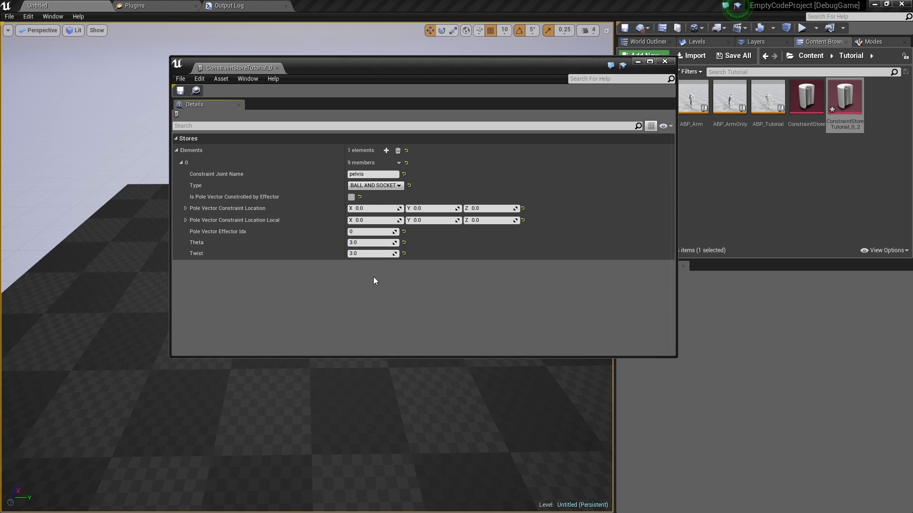
left_click(180, 90)
Step: Create an Animation Blueprint in the Tutorial folder with parent class AnimInstance and target skeleton UE4_Mannequin_Skeleton
left_click_drag(593, 65, 540, 50)
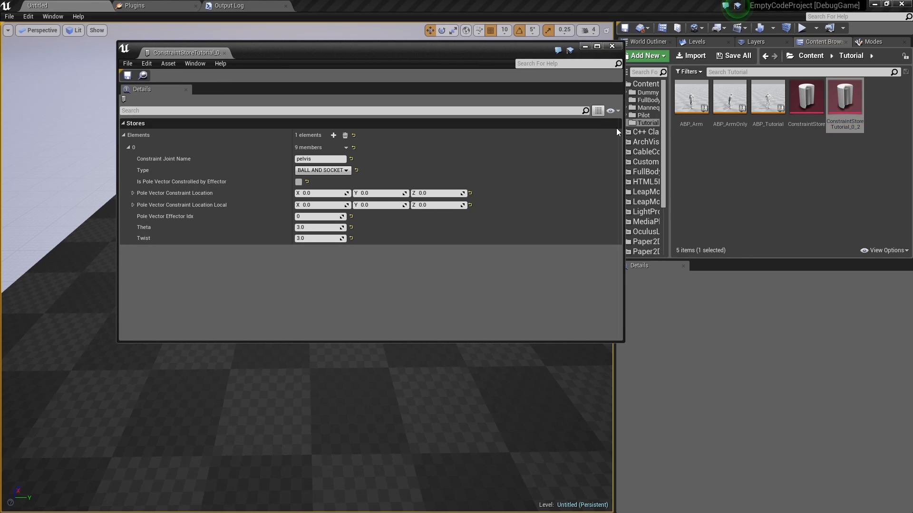
left_click_drag(624, 135, 553, 135)
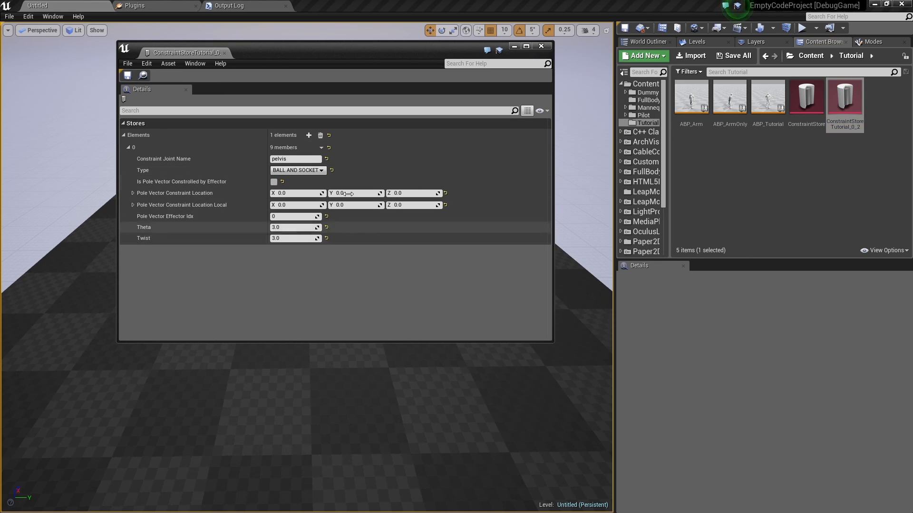
left_click_drag(261, 55, 315, 44)
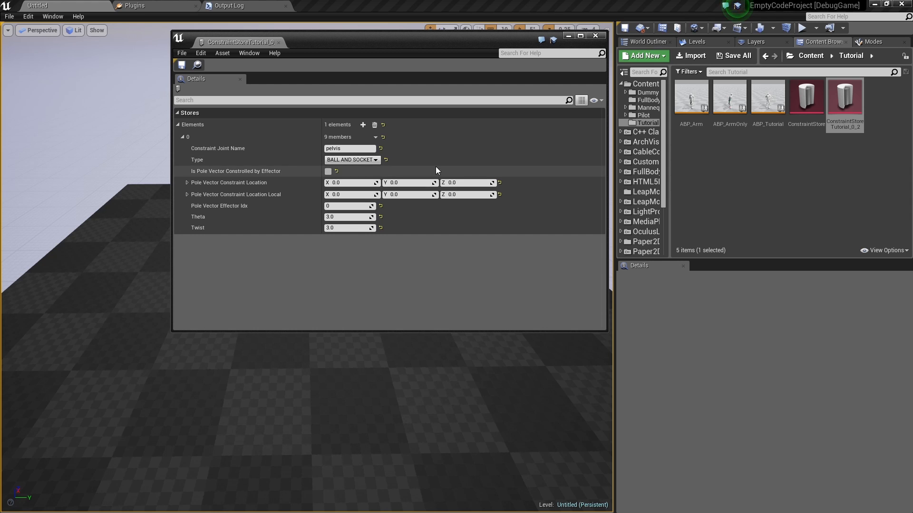
right_click(715, 173)
mouse_move(754, 343)
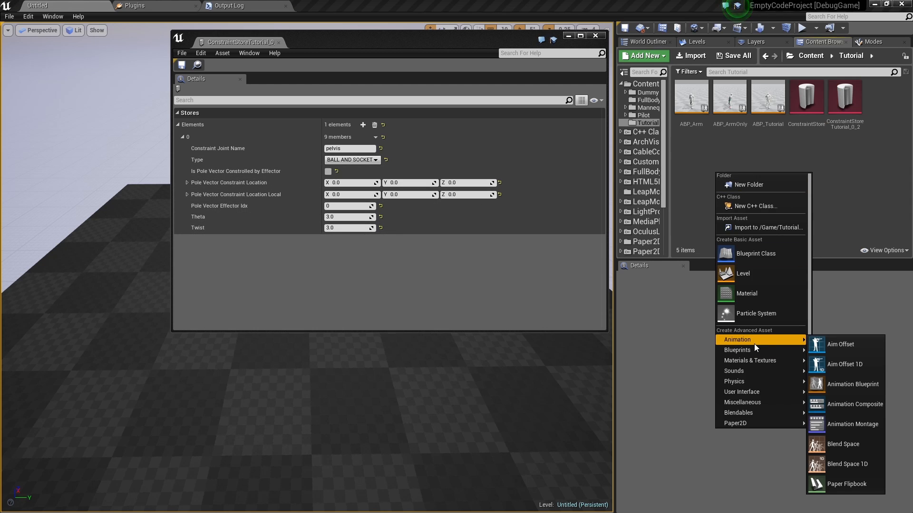
left_click(849, 386)
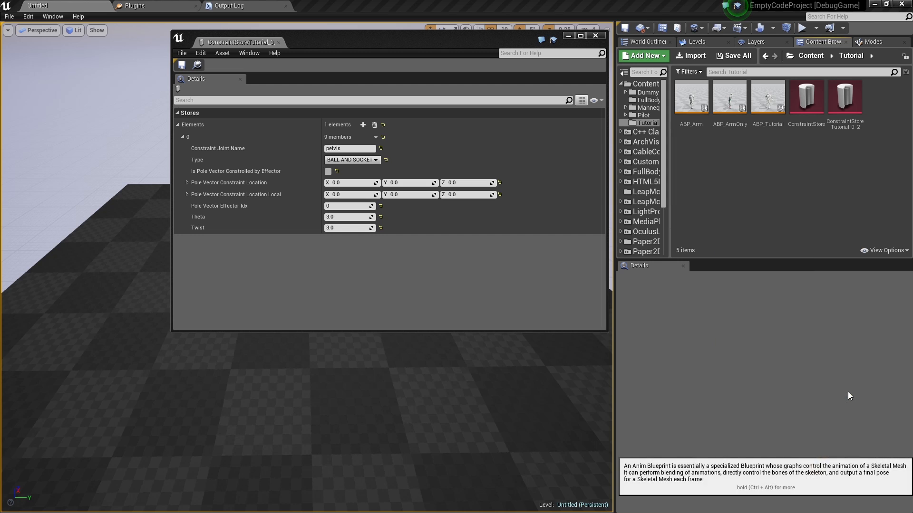
left_click(405, 174)
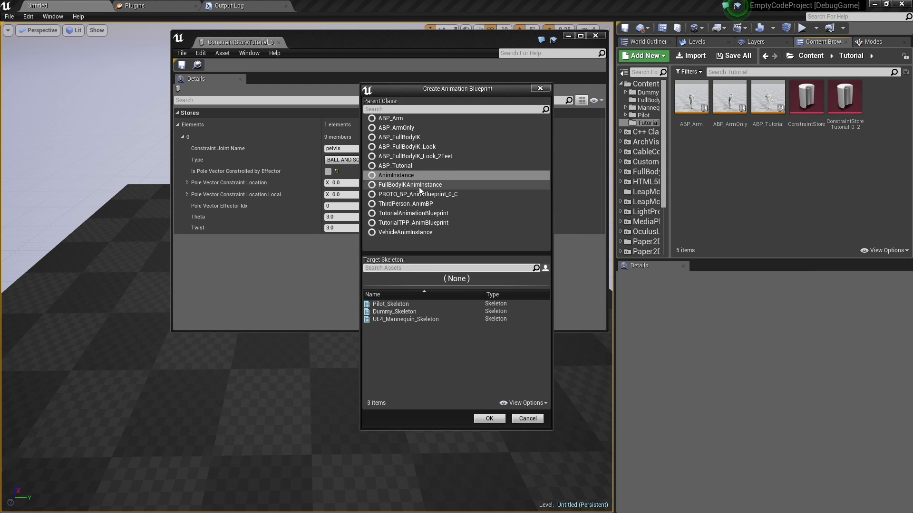
left_click(395, 319)
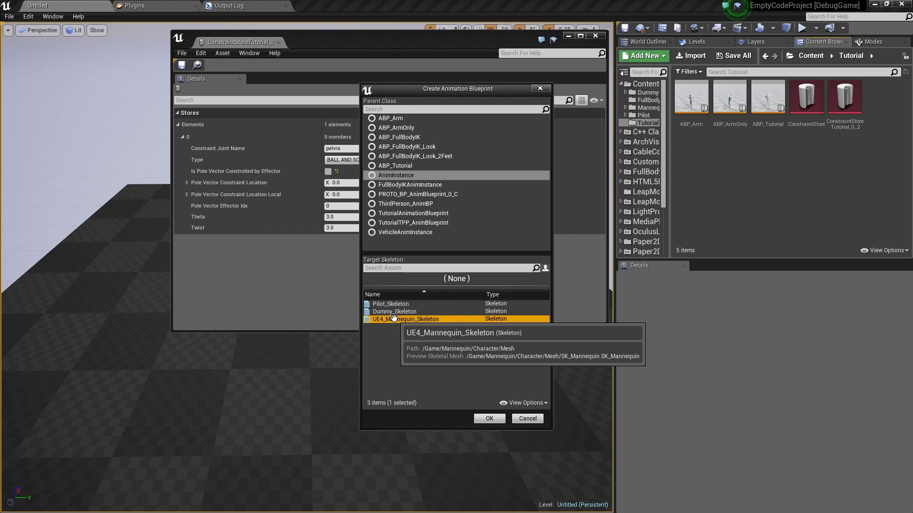
left_click(488, 419)
Step: Name the new Animation Blueprint ABP_Tutorial_0_2
type("A")
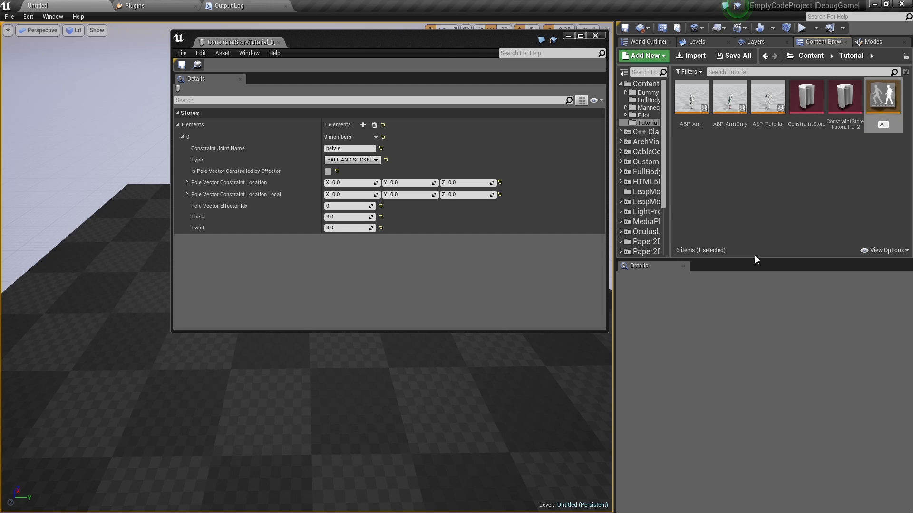
type("BP")
type("_Tuto")
type("rial_0")
type("_2")
key("Return")
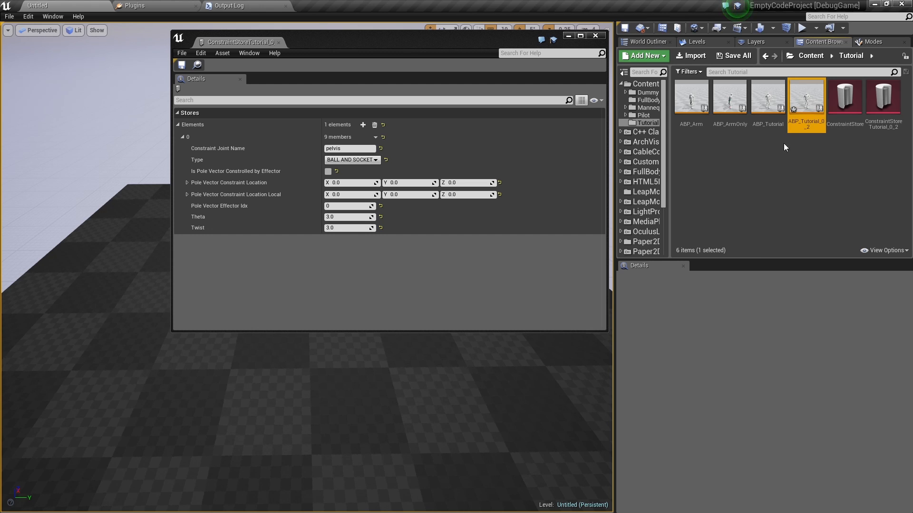
Step: Open ABP_Tutorial_0_2 and display its skeleton's bone tree beside the constraint store window
double_click(804, 103)
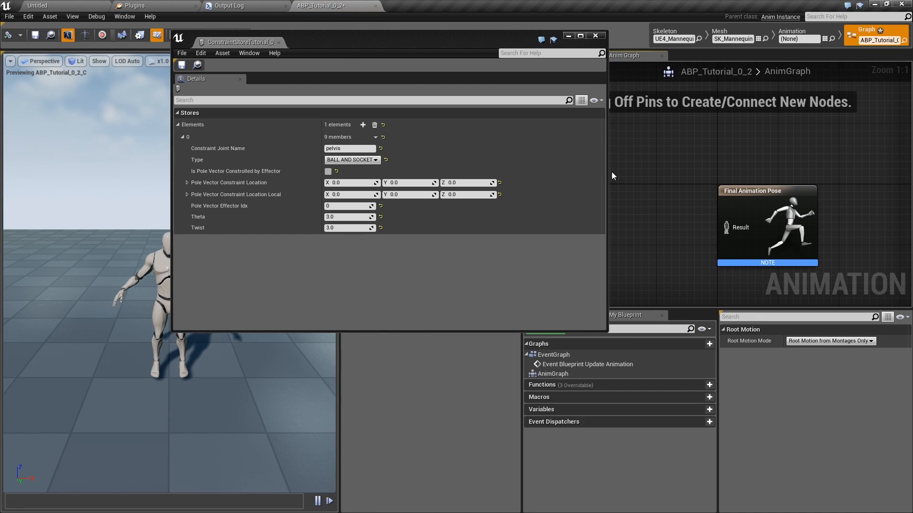
left_click(675, 40)
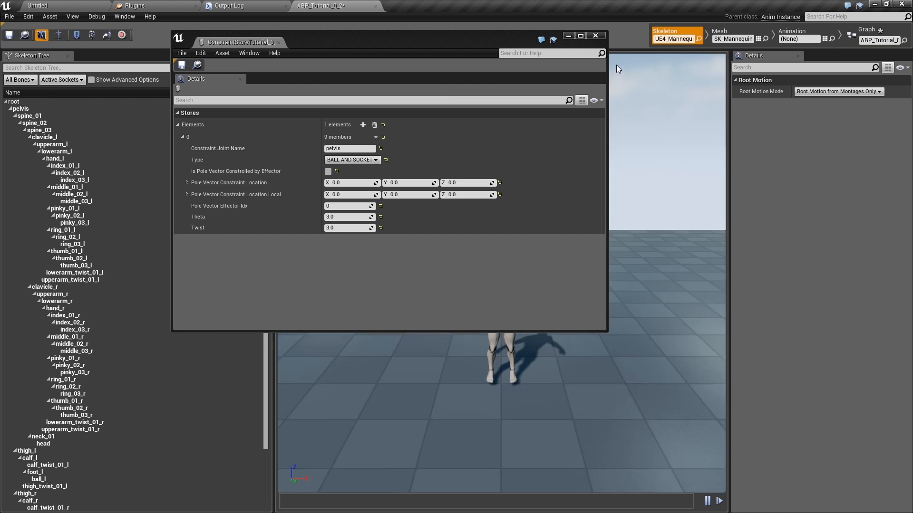
left_click_drag(369, 47, 471, 70)
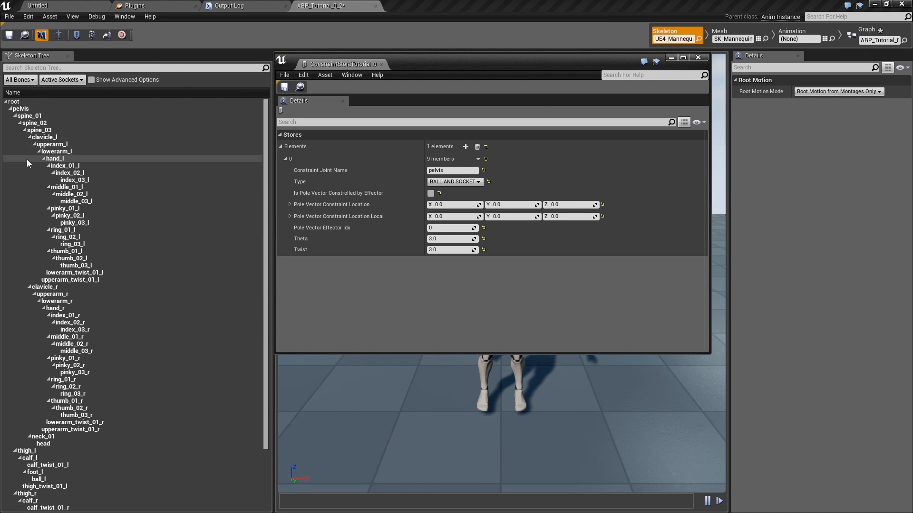
left_click_drag(420, 64, 472, 43)
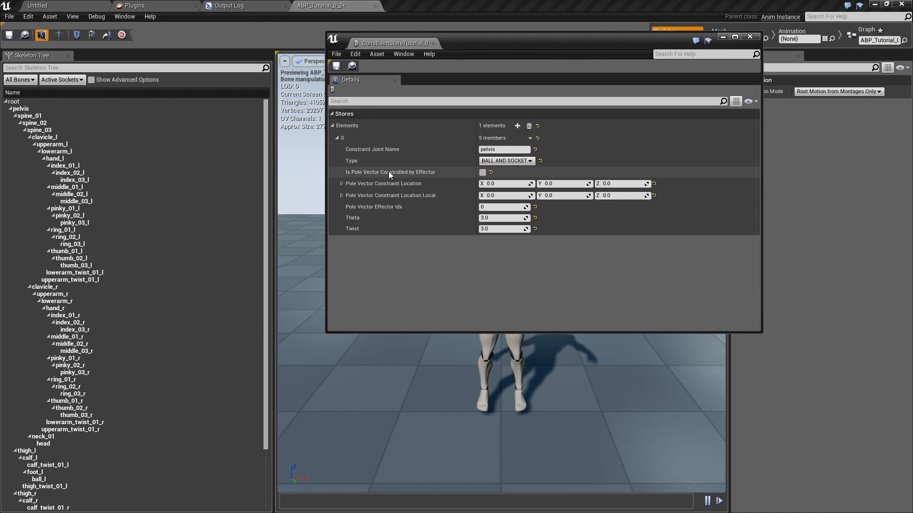
Step: Duplicate the pelvis constraint element and set the copy's joint name to spine_01
left_click(530, 138)
left_click(542, 164)
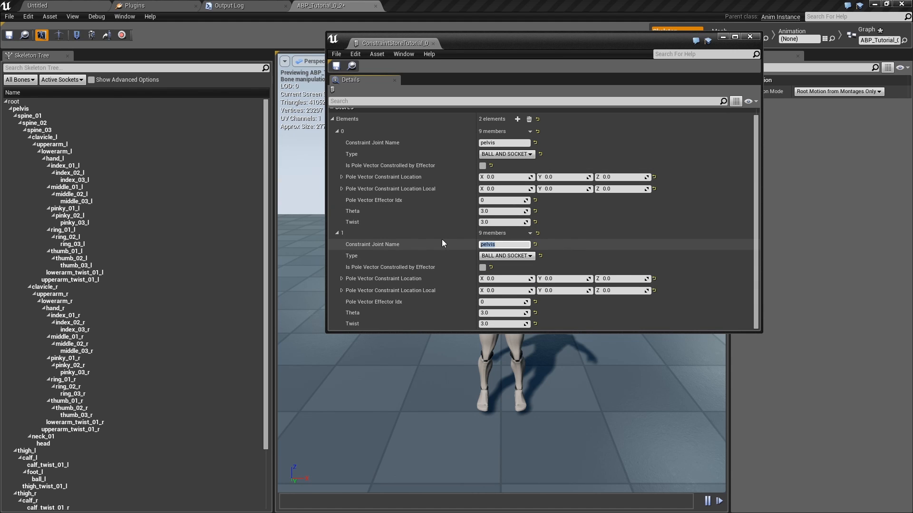
type("spine_01")
key("Return")
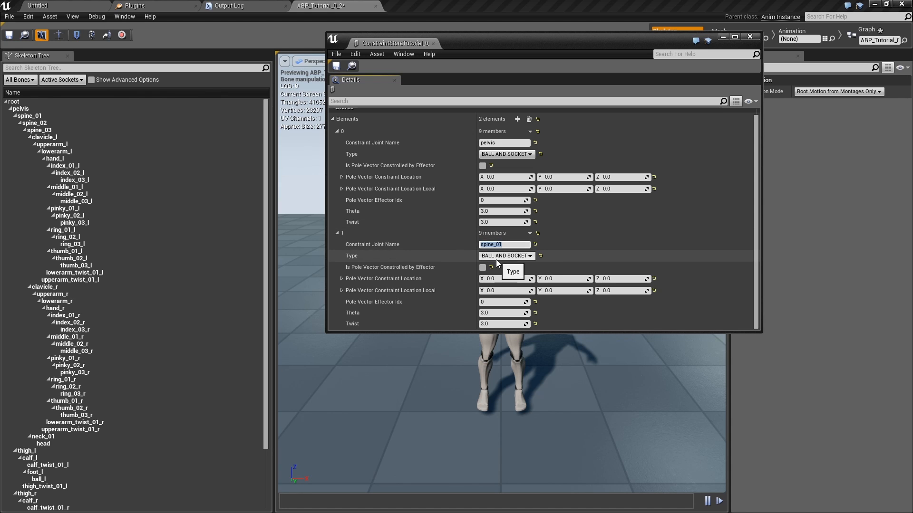
Step: Set both Theta and Twist of the spine_01 constraint to 30
left_click(509, 314)
type("30")
key("Tab")
type("30")
key("Return")
Step: Duplicate the spine_01 constraint element and set the copy's joint name to spine_02
left_click(530, 234)
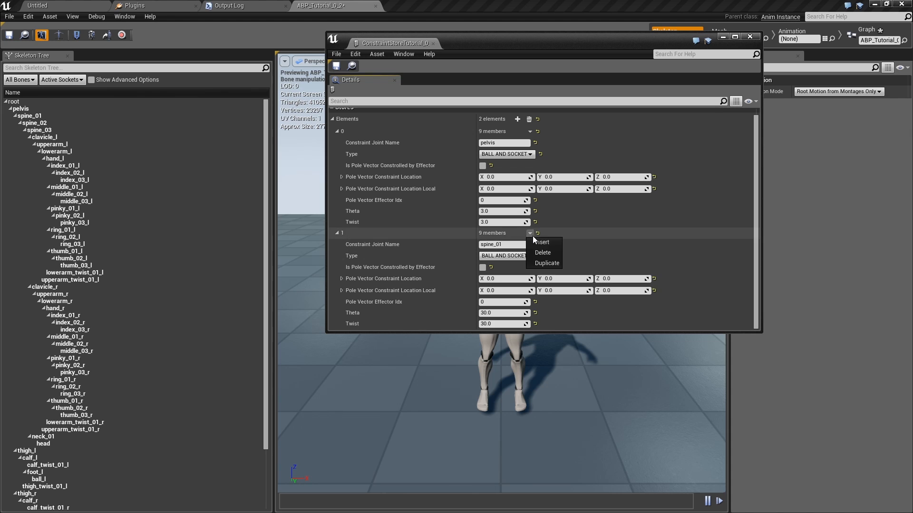
left_click(547, 263)
scroll(515, 280, "down", 3)
left_click(515, 255)
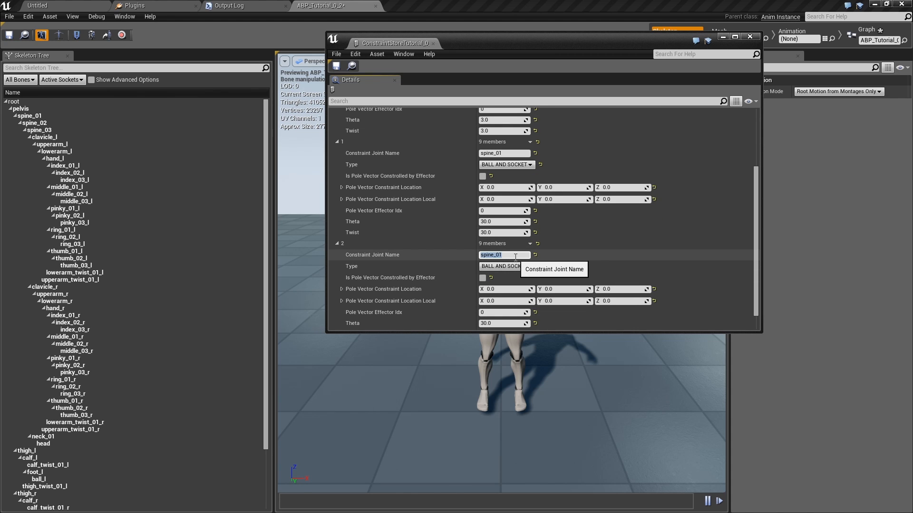
Step: Duplicate the spine_02 constraint element, giving the copy the joint name spine_03 and a Theta of 3
left_click(530, 244)
left_click(539, 271)
scroll(539, 270, "down", 3)
scroll(533, 269, "down", 3)
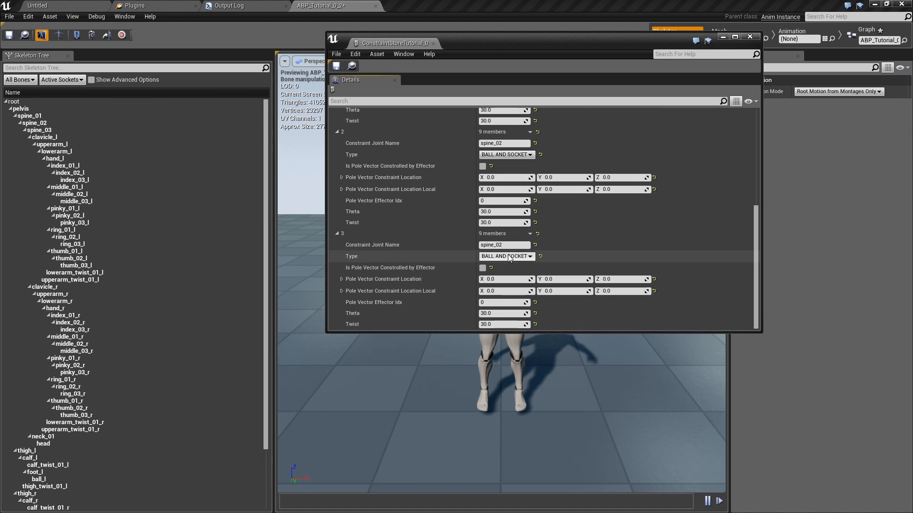
left_click(514, 245)
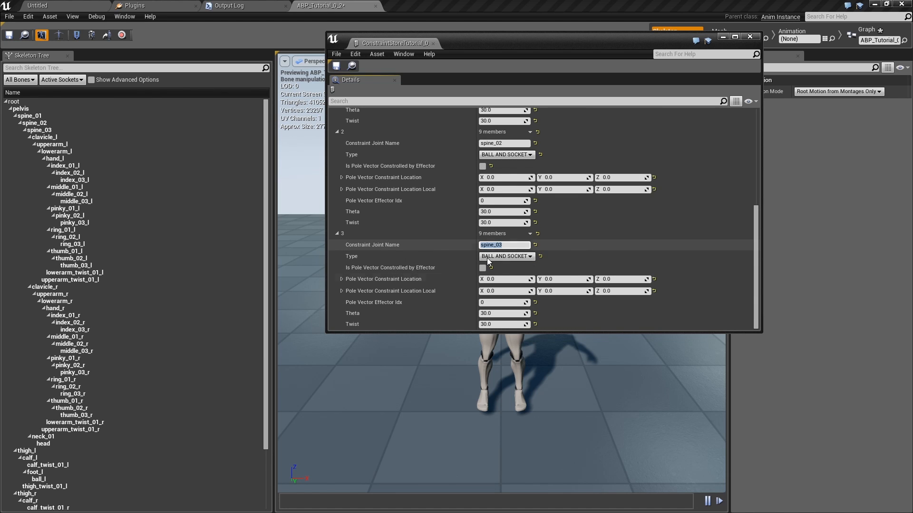
left_click(506, 314)
type("3")
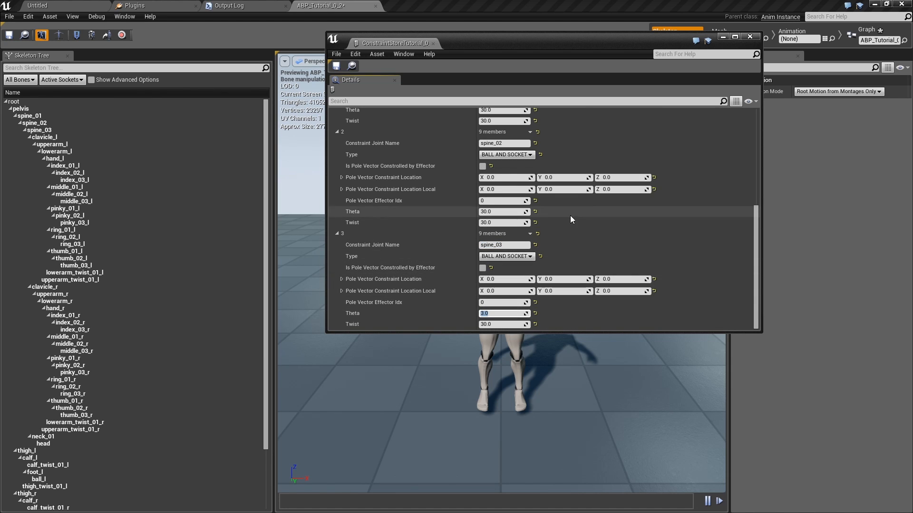
Step: Duplicate the spine_03 constraint element and set the copy's joint name to clavicle_l
left_click(529, 234)
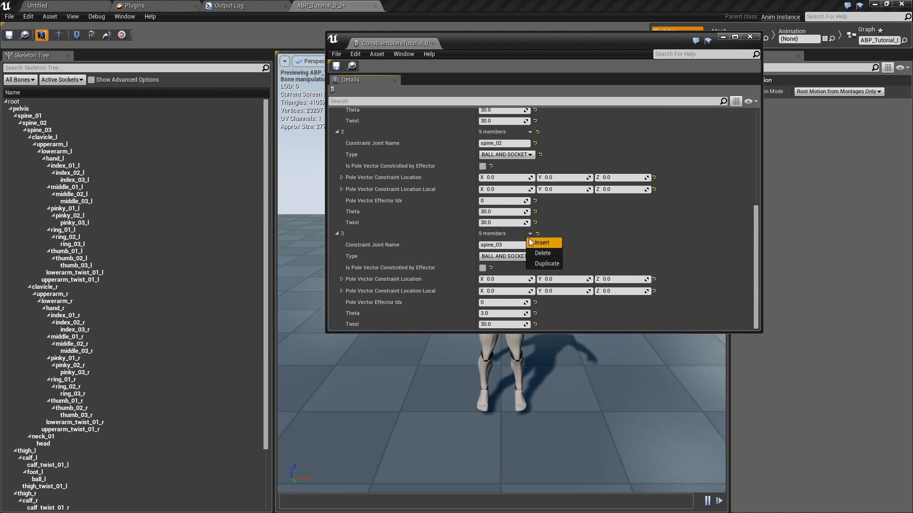
left_click(541, 264)
scroll(501, 270, "down", 6)
left_click(512, 258)
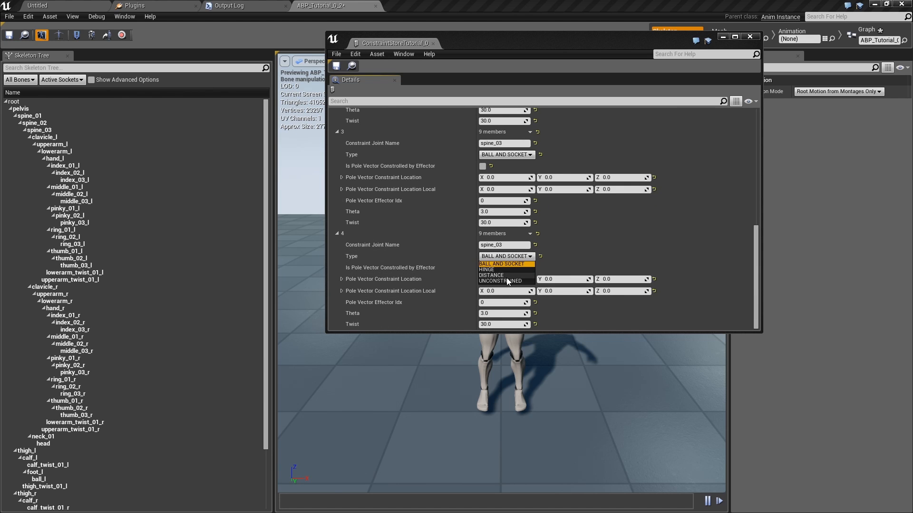
left_click(504, 245)
left_click(504, 245)
type("clavicle_l")
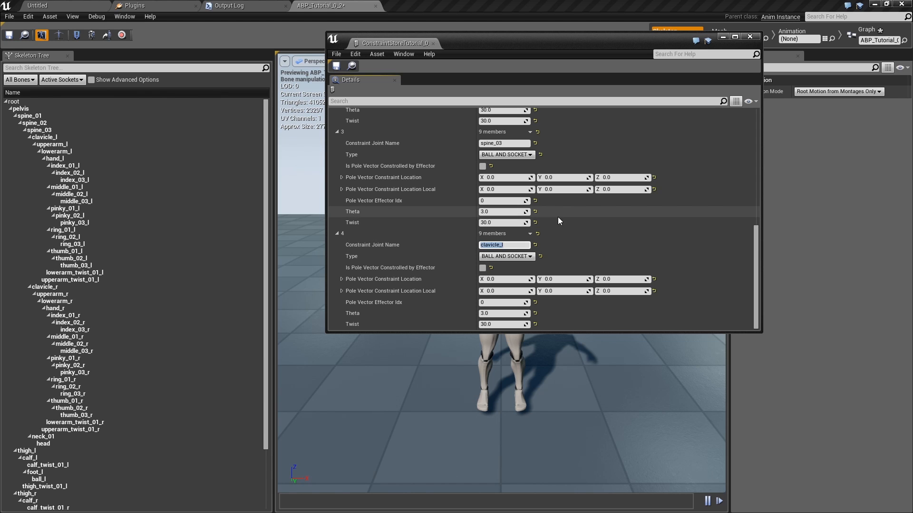
Step: Set both Theta and Twist of the clavicle_l constraint to 20
left_click(516, 313)
type("20")
key("Tab")
type("20")
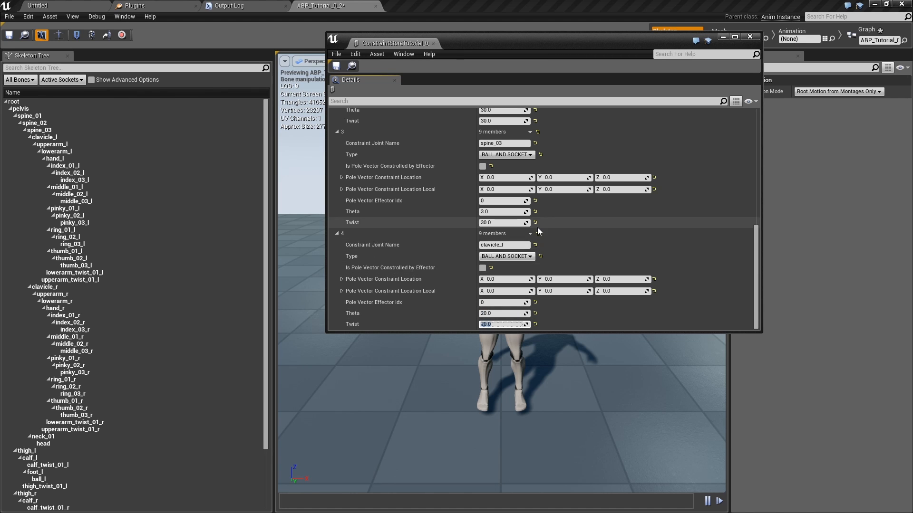
Step: Duplicate the clavicle_l constraint element and set the copy's joint name to upperarm_l
left_click(530, 234)
left_click(546, 264)
scroll(541, 265, "down", 2)
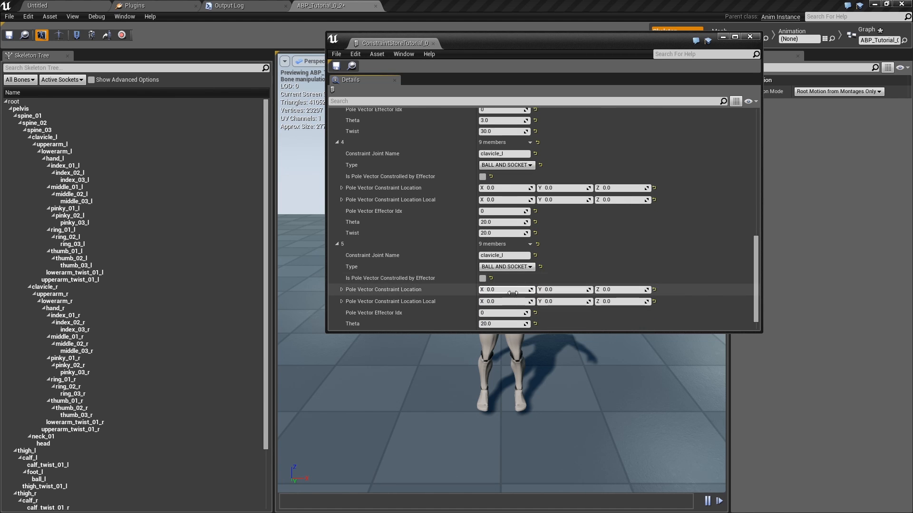
left_click(514, 256)
type("upperarm")
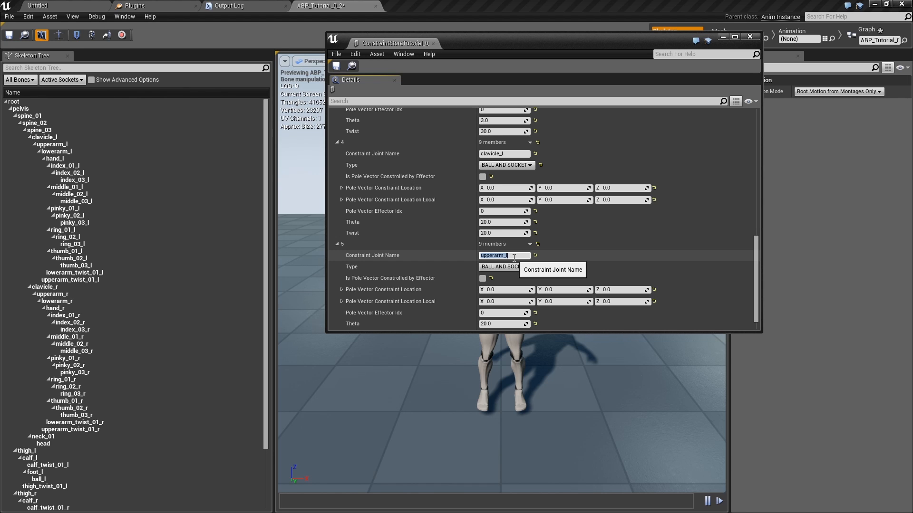
Step: Set the upperarm_l constraint to Theta 60 and Twist 10, and set the clavicle_l constraint's Twist to 10
scroll(511, 285, "down", 1)
left_click(507, 313)
type("60")
key("Tab")
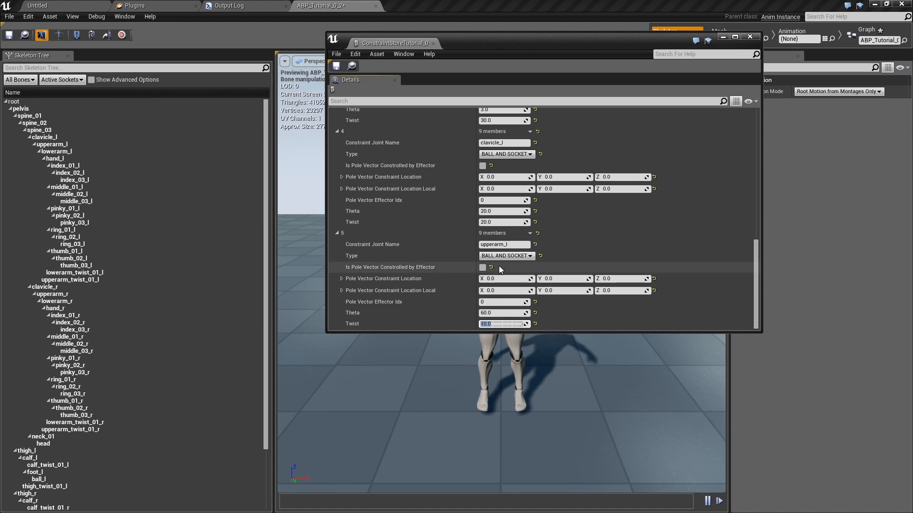
left_click(498, 222)
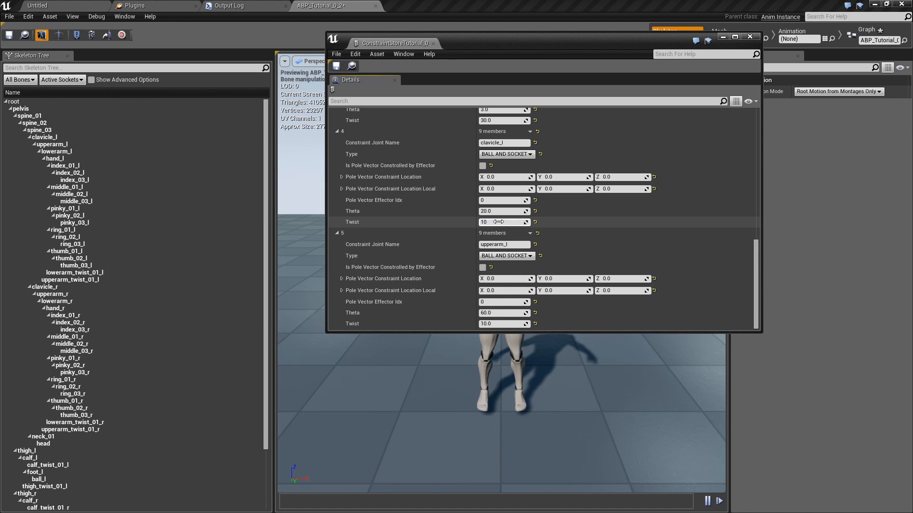
Step: Duplicate the upperarm_l constraint element and set the copy's joint name to lowerarm_l
left_click(530, 234)
left_click(545, 264)
left_click(518, 255)
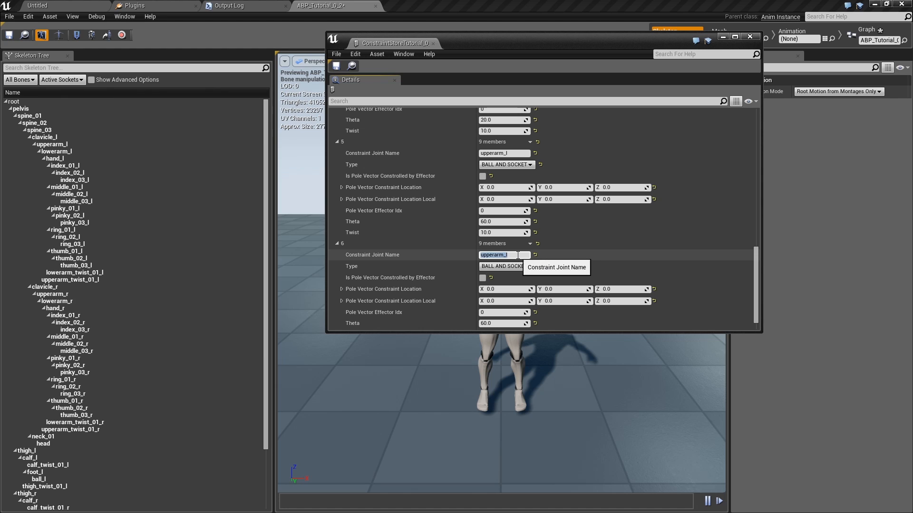
type("lowe")
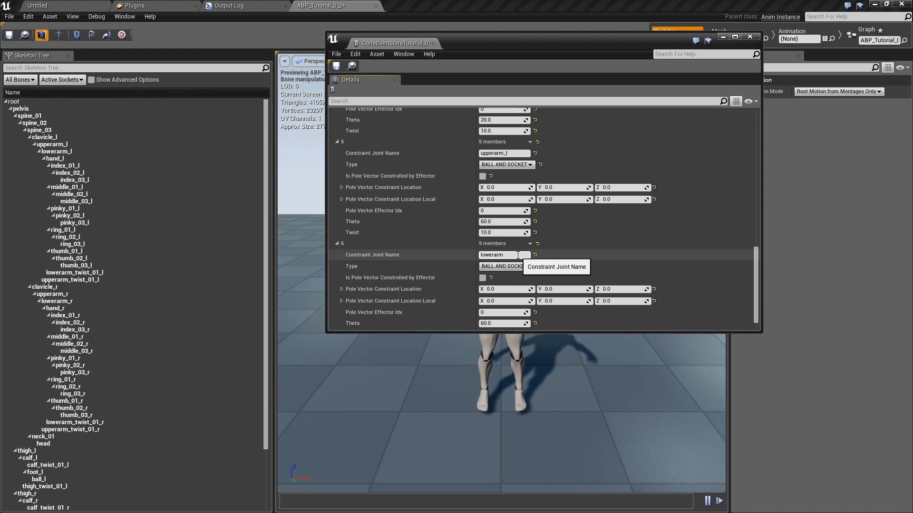
type("rarm_l")
key("Return")
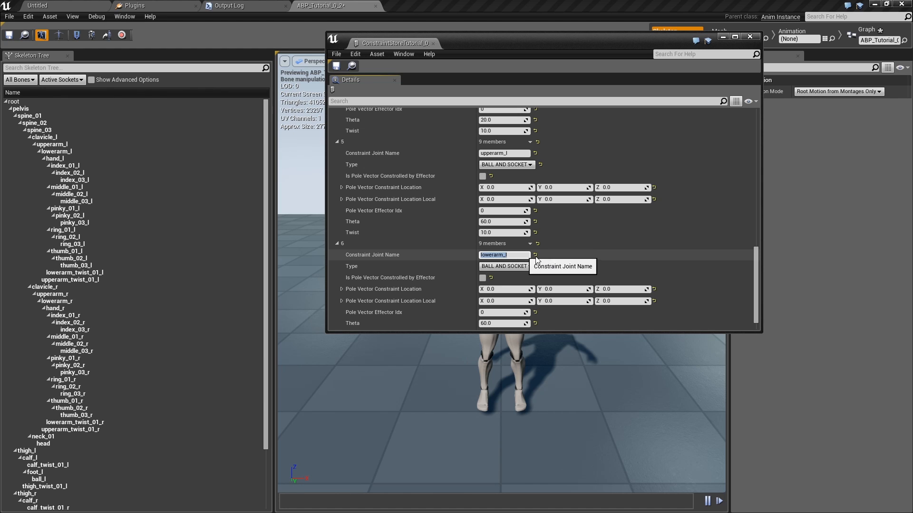
Step: Make the lowerarm_l constraint a HINGE with its pole vector controlled by effector and a local pole vector location of X 30, Y -50
left_click(524, 268)
left_click(515, 278)
left_click(481, 278)
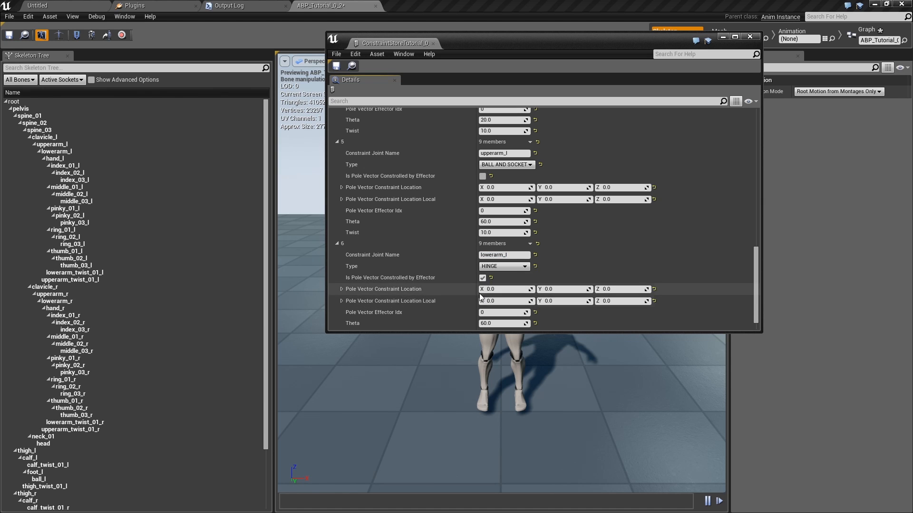
left_click(492, 313)
left_click(505, 301)
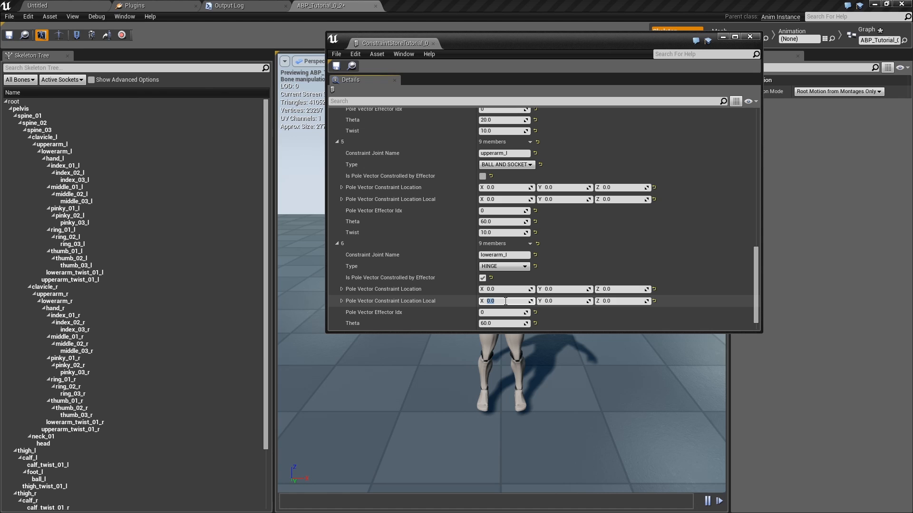
type("30")
key("Tab")
scroll(509, 298, "down", 1)
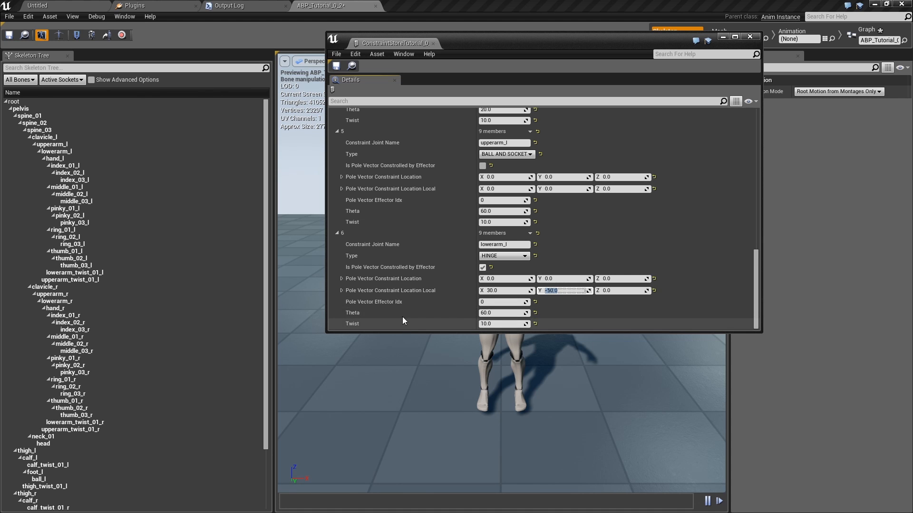
Step: Save and close the constraint store asset, and save the Animation Blueprint from its graph view
left_click(336, 66)
left_click(433, 44)
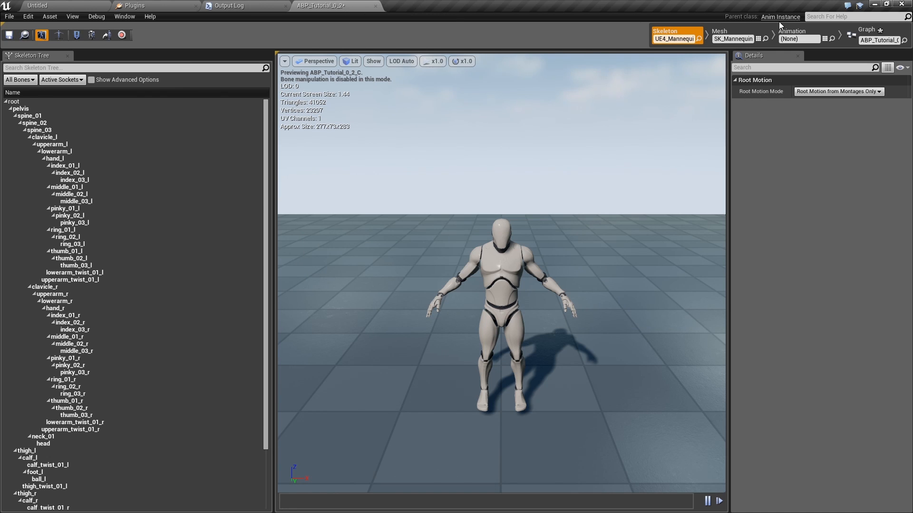
left_click(847, 33)
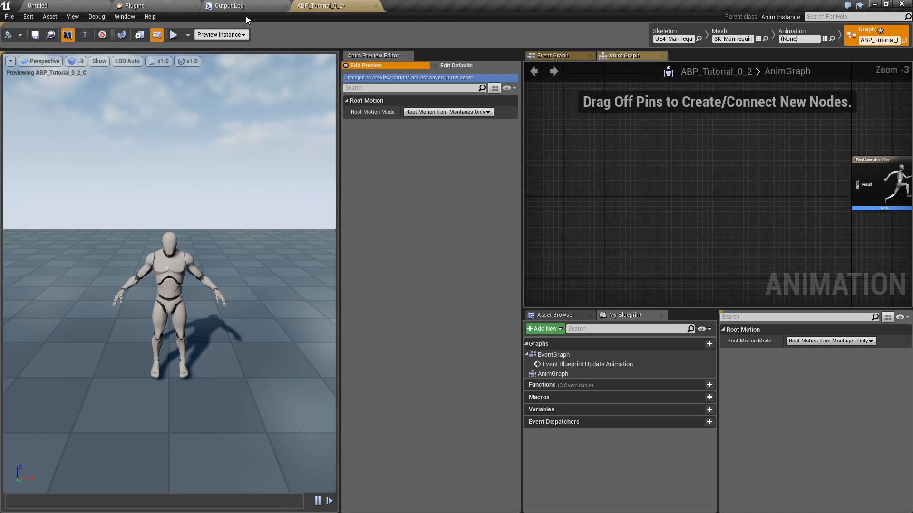
left_click(34, 32)
Step: Add a FullBodyIK node to the AnimGraph and connect its output to the Final Animation Pose result
scroll(618, 152, "down", 3)
right_click(729, 158)
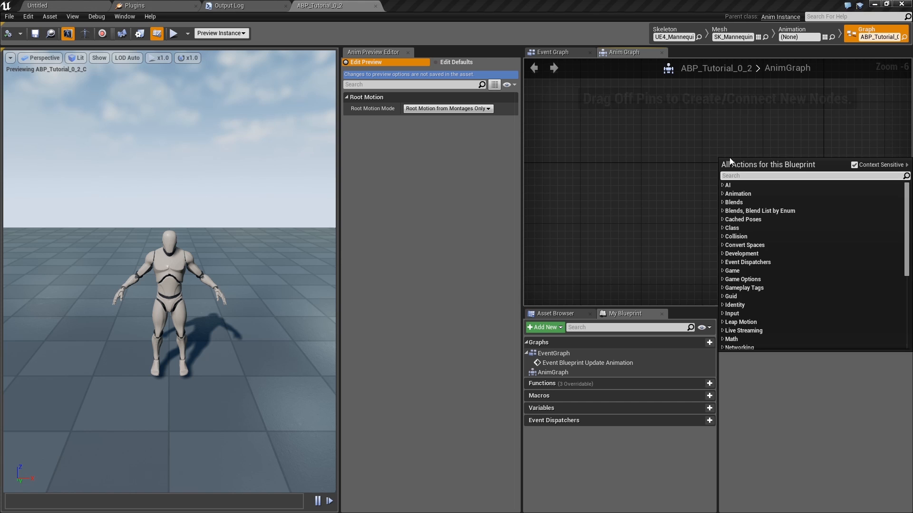
type("full")
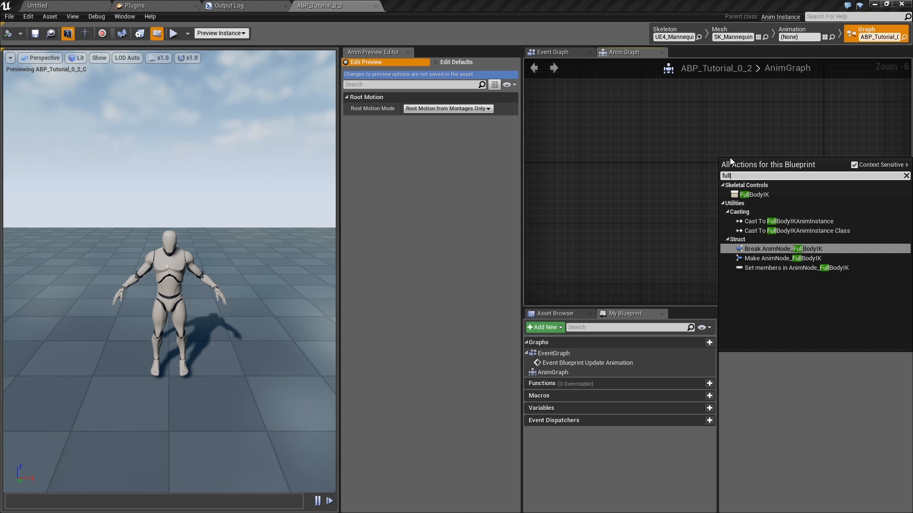
left_click(754, 195)
scroll(694, 151, "up", 3)
left_click_drag(685, 146, 770, 148)
left_click_drag(866, 180, 866, 178)
Step: Add a Play ThirdPersonIdle node, connect it to FullBodyIK's Component Pose input, and line up the Local To Component conversion node
right_click_drag(791, 204, 886, 66)
right_click_drag(694, 164, 696, 127)
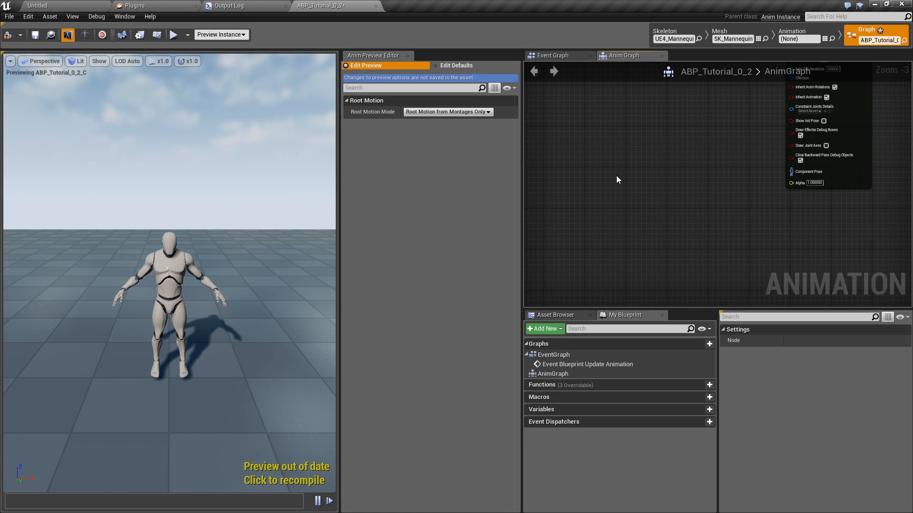
right_click(616, 179)
type("idle")
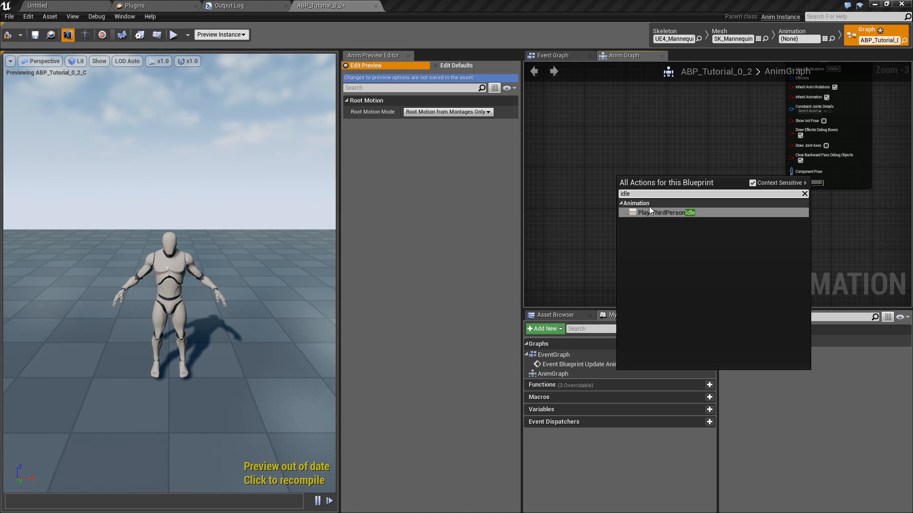
left_click(661, 212)
scroll(695, 180, "down", 1)
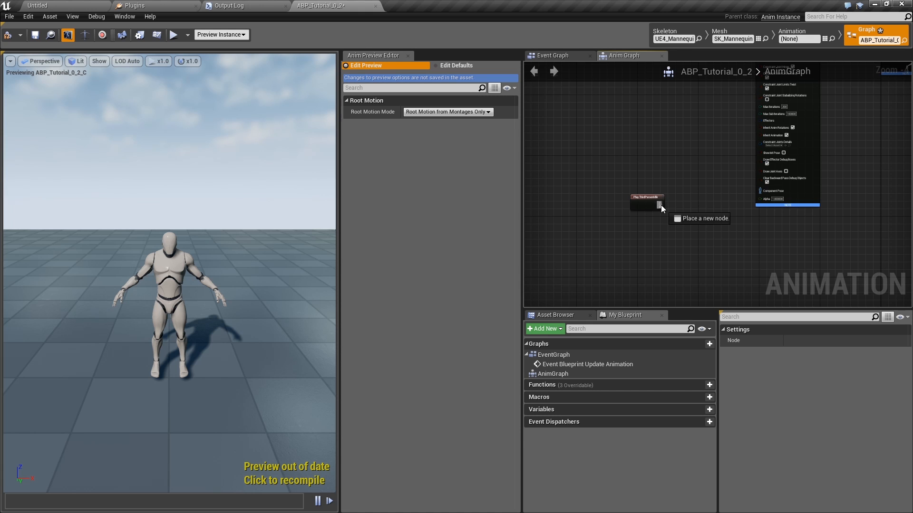
left_click_drag(771, 195, 769, 193)
scroll(703, 171, "up", 2)
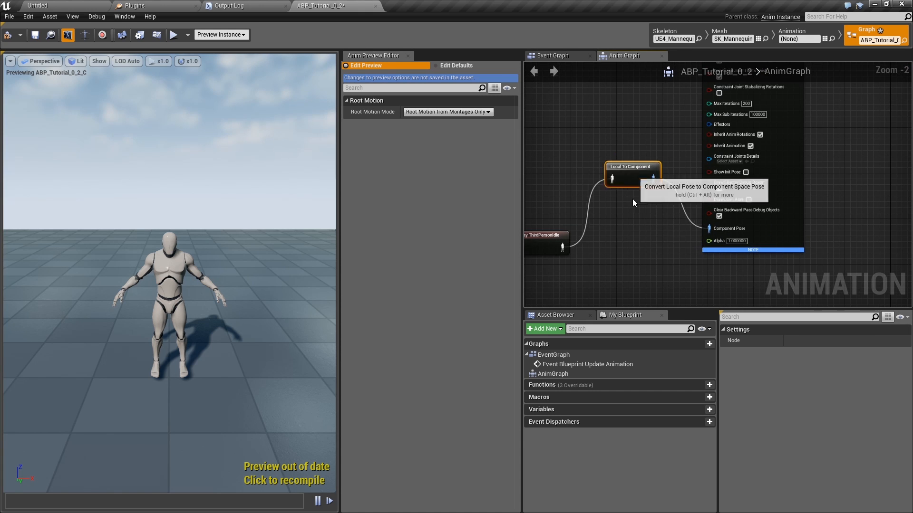
right_click_drag(632, 186, 643, 227)
Step: Assign the ConstraintStoreTutorial_0_2 asset to the FullBodyIK node's Constraint Joints Details input
right_click_drag(752, 200, 695, 175)
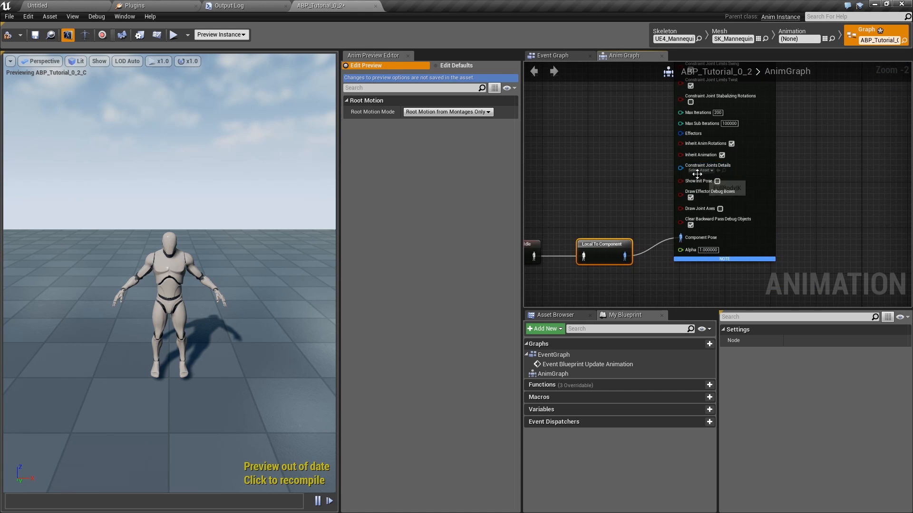
left_click(707, 172)
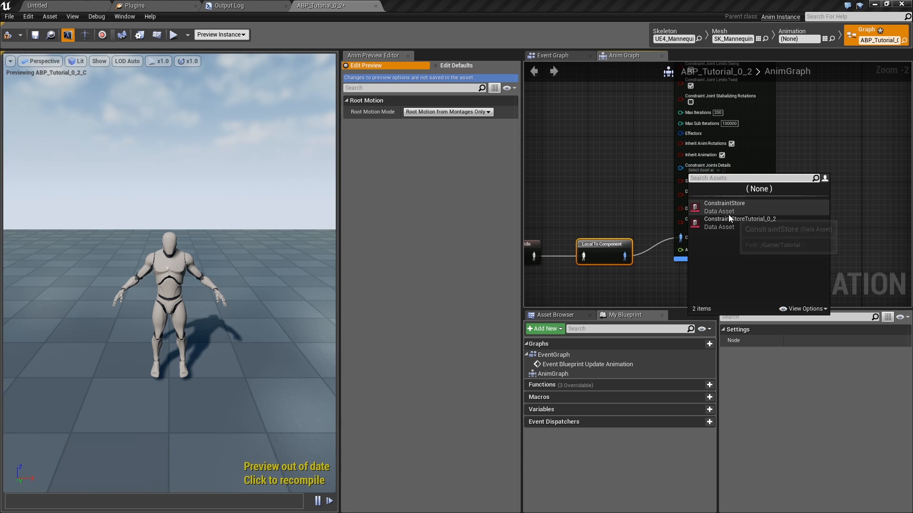
left_click(740, 221)
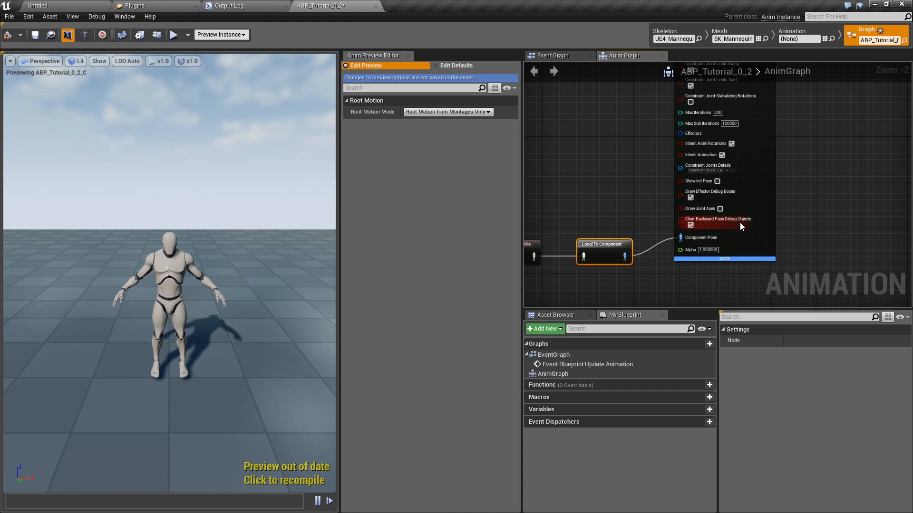
Step: Shift the Local To Component node slightly away from FullBodyIK and compile the Animation Blueprint
right_click_drag(686, 172, 699, 189)
scroll(684, 158, "down", 1)
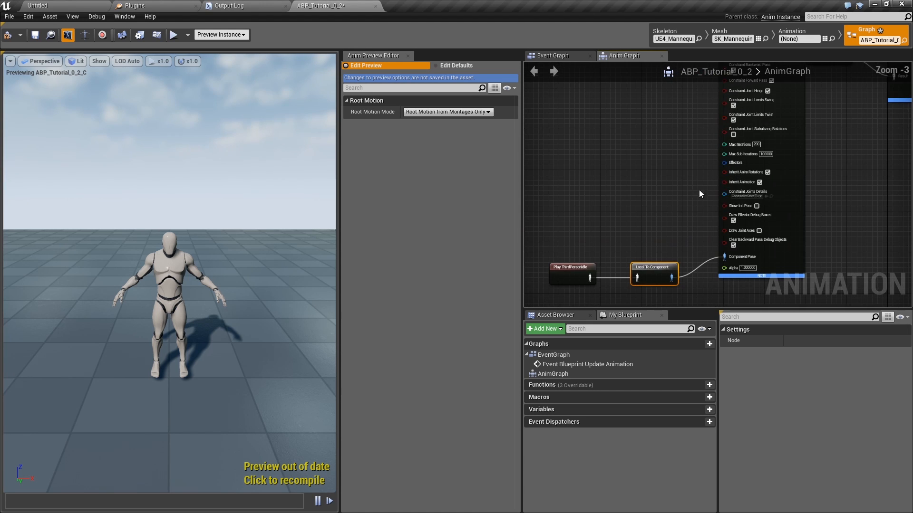
left_click(787, 184)
scroll(852, 380, "down", 5)
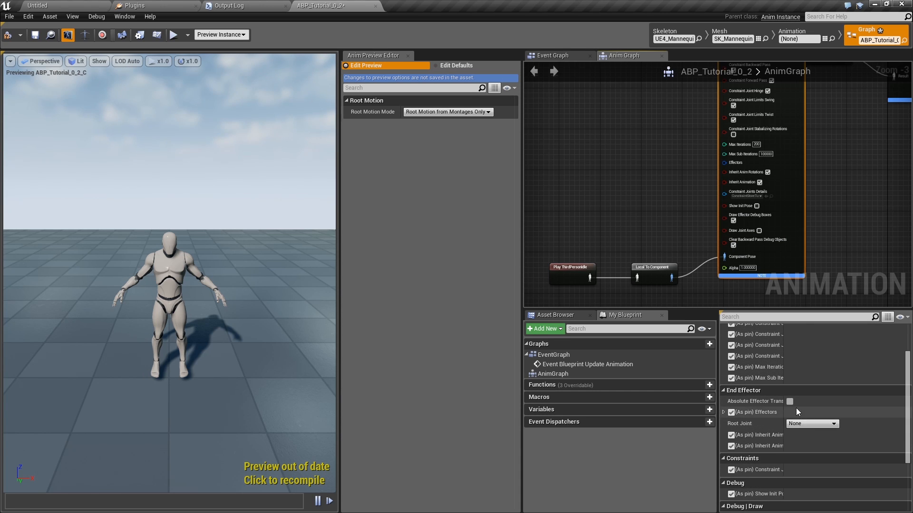
left_click(646, 268)
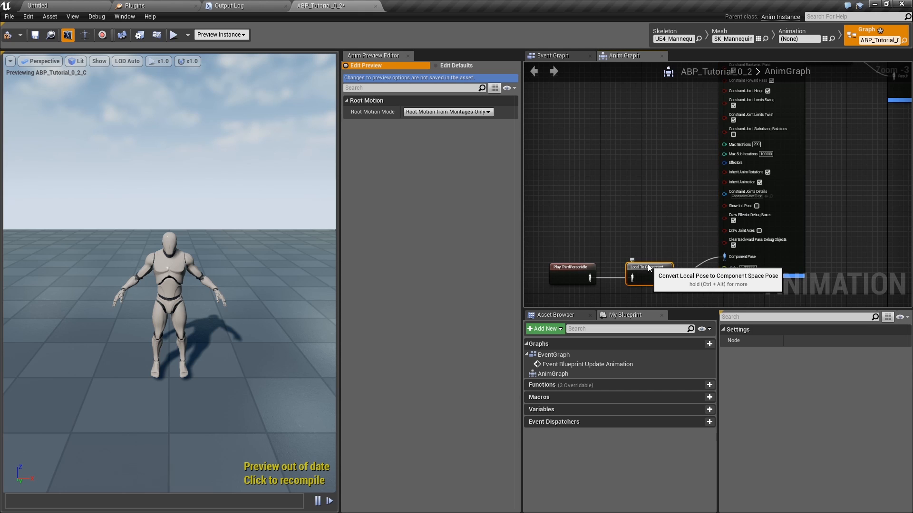
left_click(704, 202)
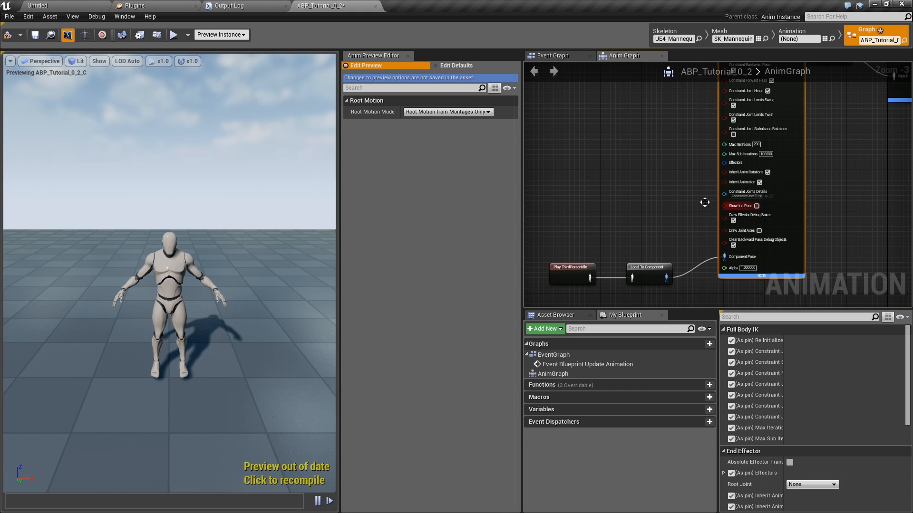
left_click(7, 35)
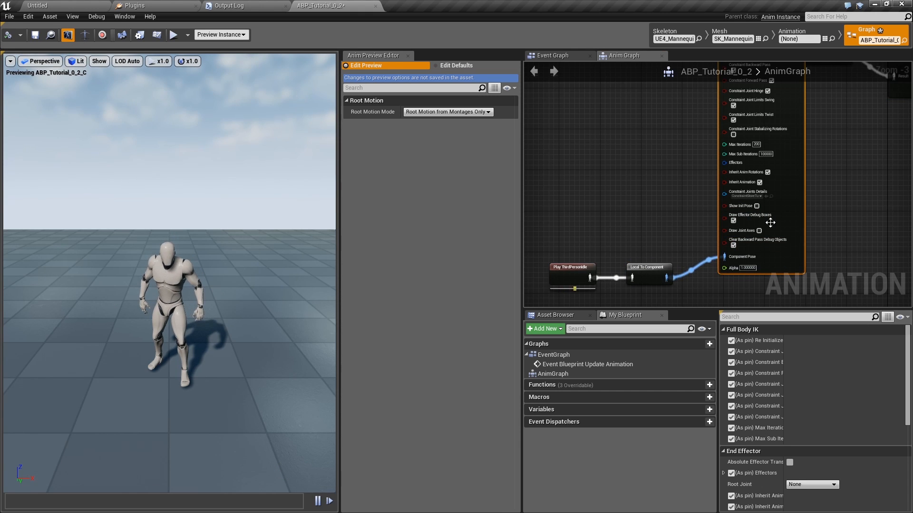
Step: Set the FullBodyIK node's Root Joint to the root bone
scroll(795, 378, "down", 4)
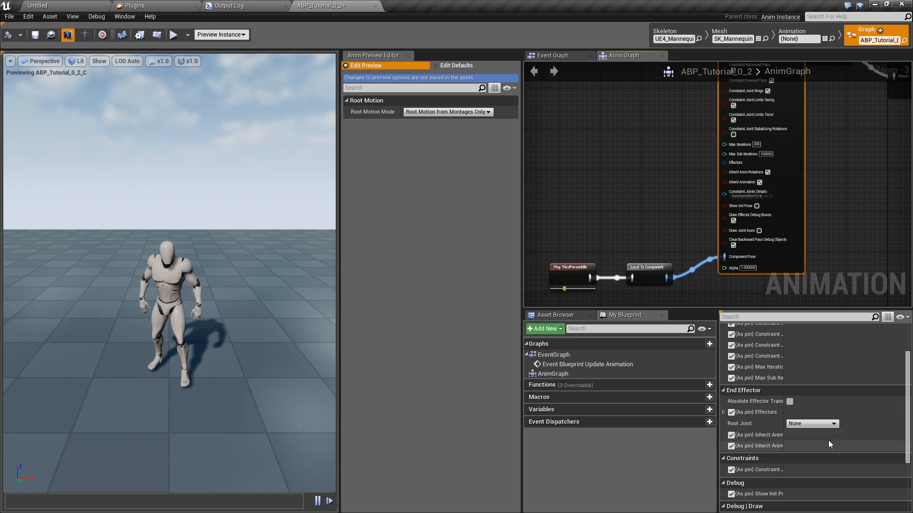
right_click_drag(642, 221, 641, 201)
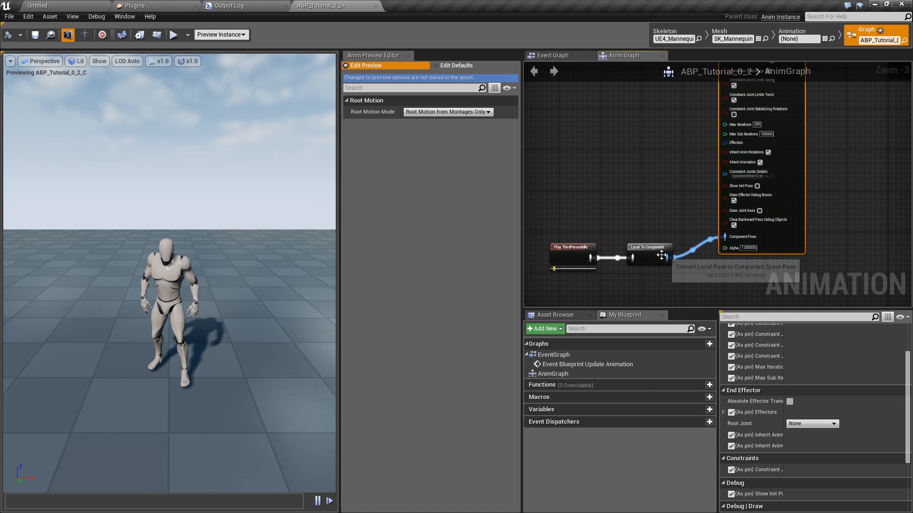
left_click(799, 425)
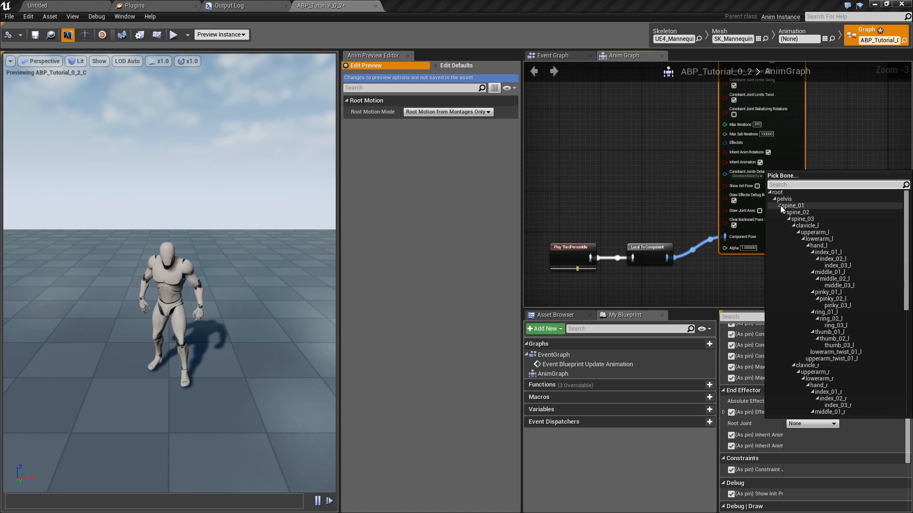
left_click(784, 193)
Step: Promote the FullBodyIK node's Effectors input to a new variable
right_click_drag(692, 190, 749, 210)
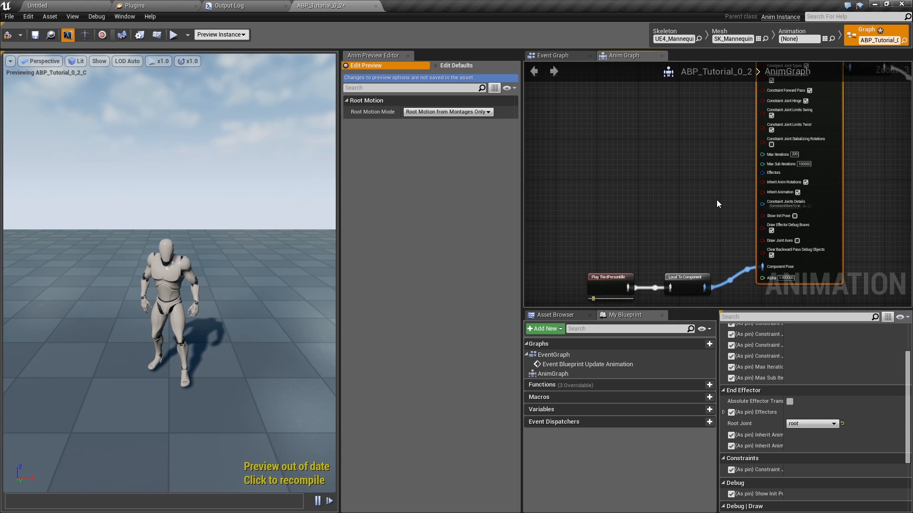
right_click_drag(704, 173, 682, 179)
scroll(724, 179, "down", 1)
scroll(723, 178, "up", 1)
right_click(736, 177)
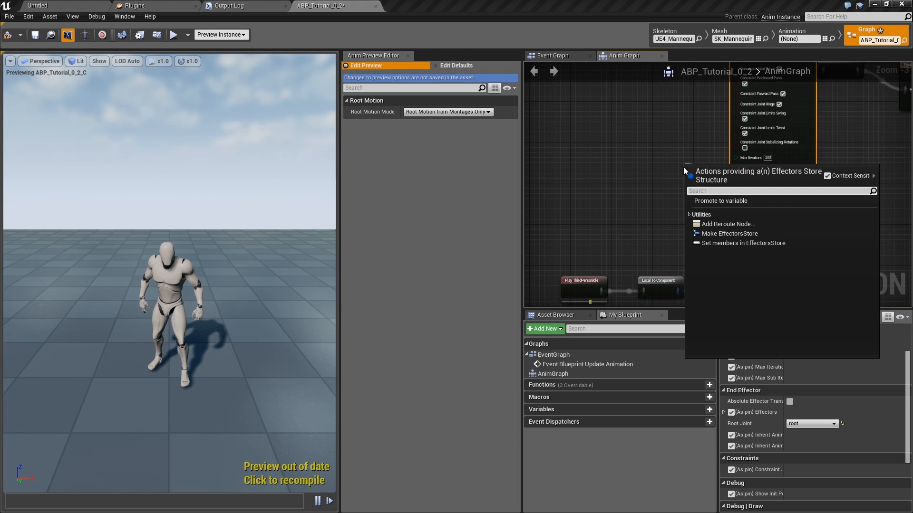
left_click(735, 206)
Step: Rename the new variable as Effectors and place its node beside the FullBodyIK node's Effectors input
right_click_drag(668, 127, 674, 222)
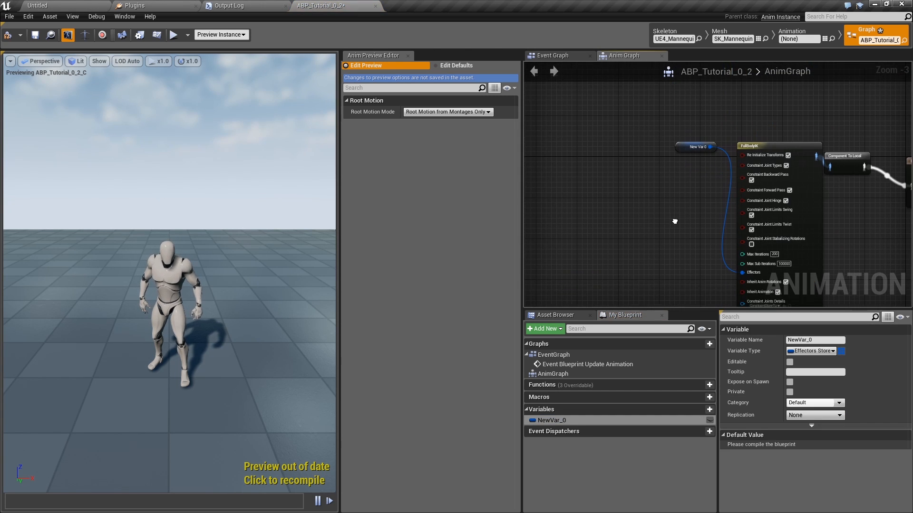
left_click(798, 339)
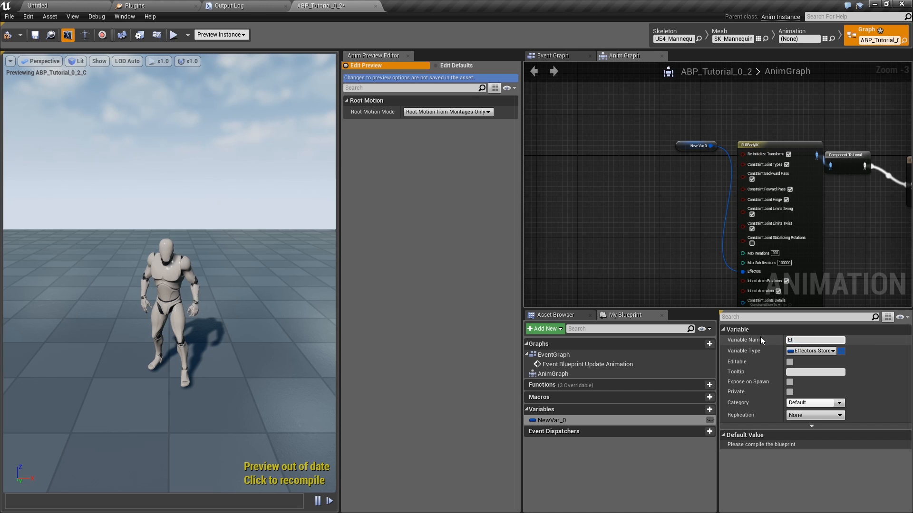
type("Effectors")
key("Return")
left_click_drag(683, 148, 657, 271)
right_click_drag(657, 271, 705, 201)
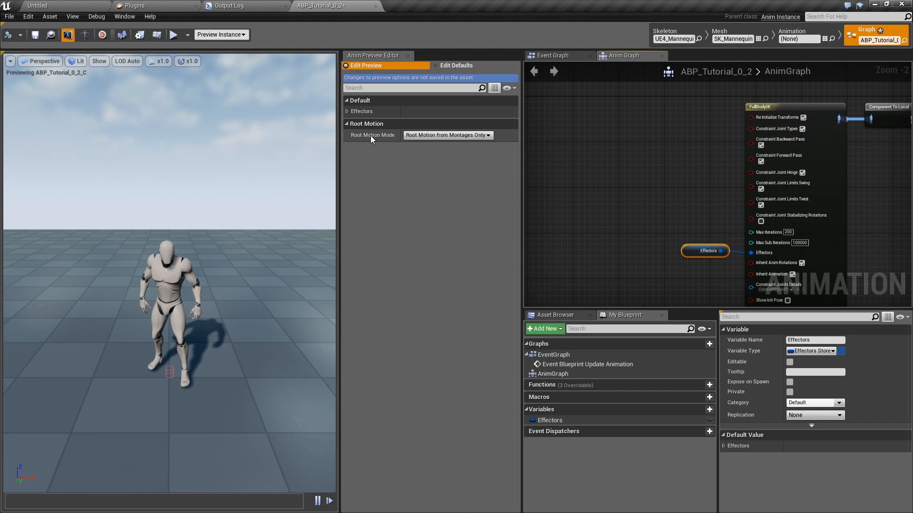
Step: Add two elements to the Effectors variable in the class defaults
left_click(443, 67)
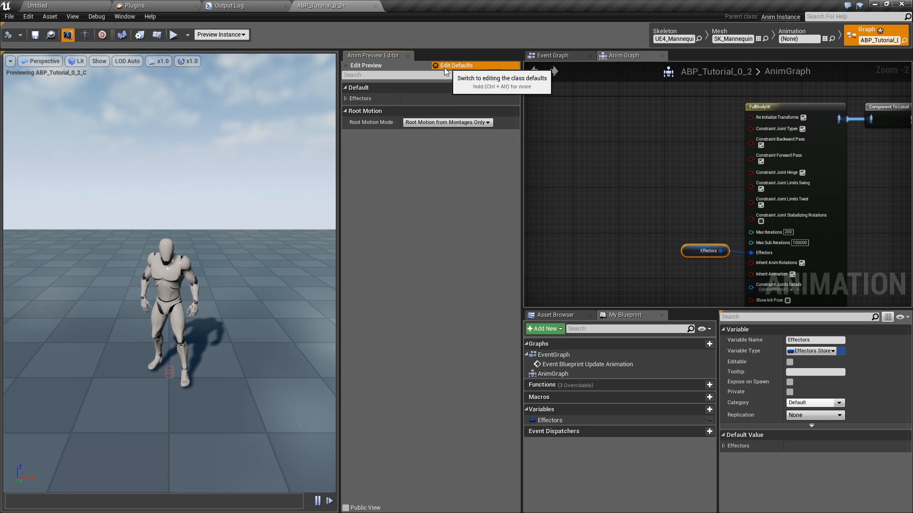
left_click(345, 98)
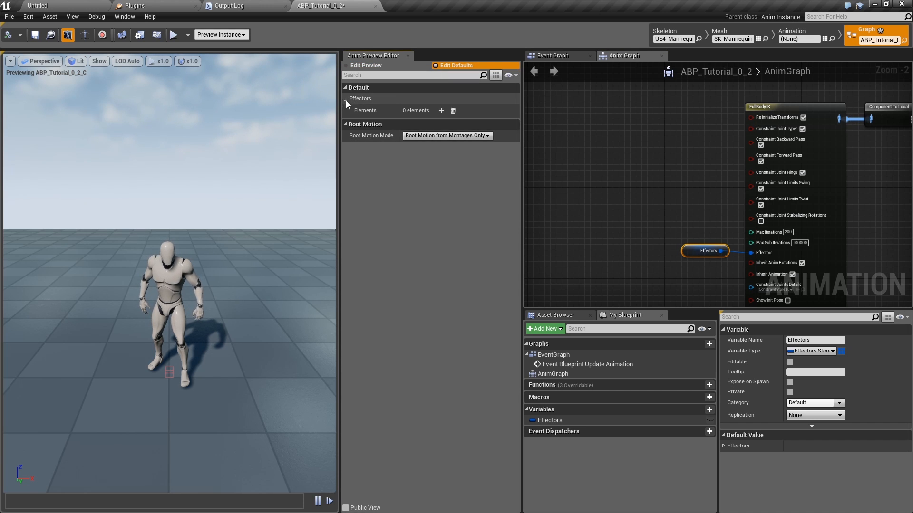
left_click(441, 111)
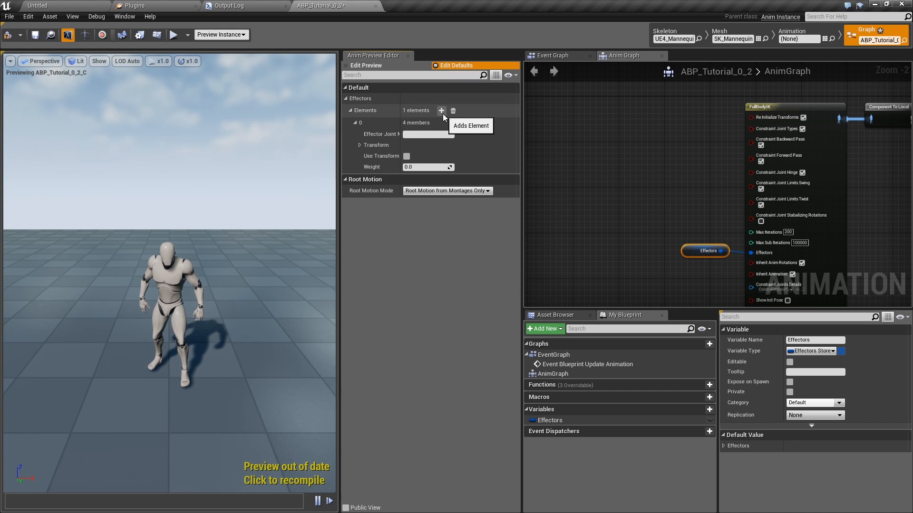
left_click(443, 113)
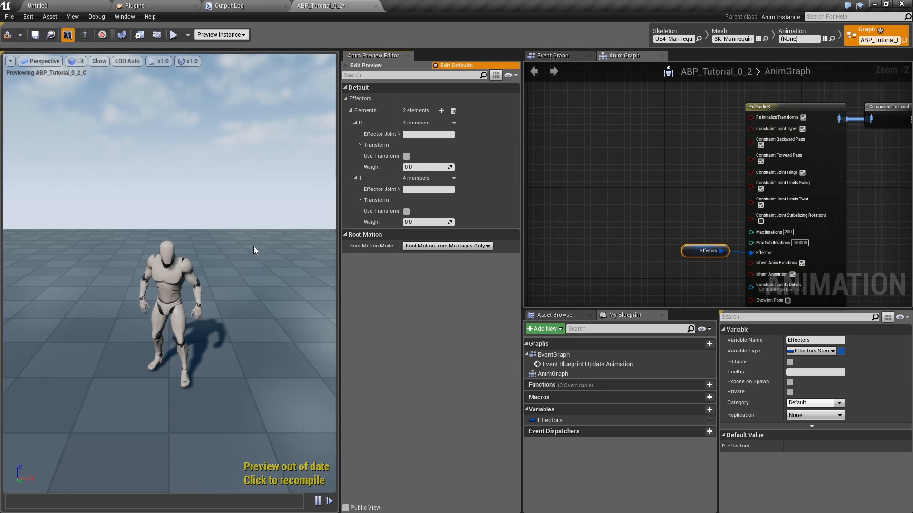
Step: Display the mannequin's bones in the preview viewport
left_click(95, 61)
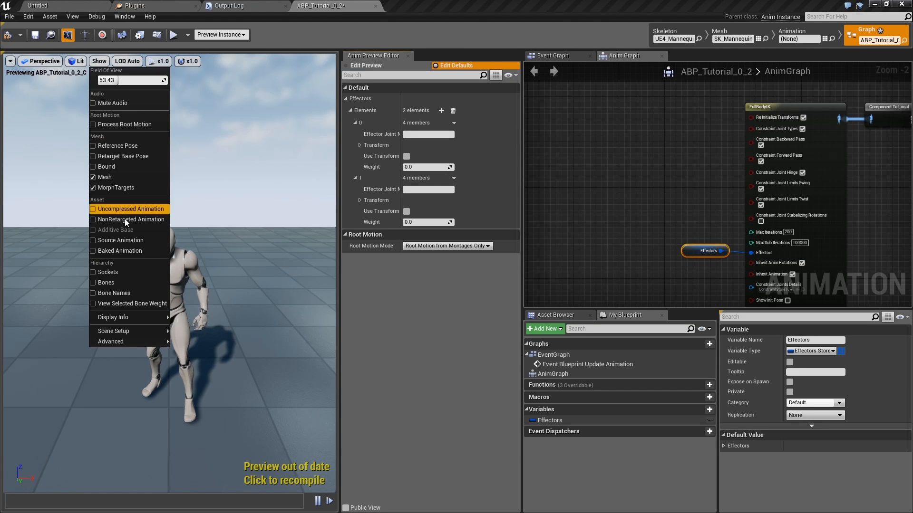
left_click(116, 283)
scroll(175, 373, "up", 5)
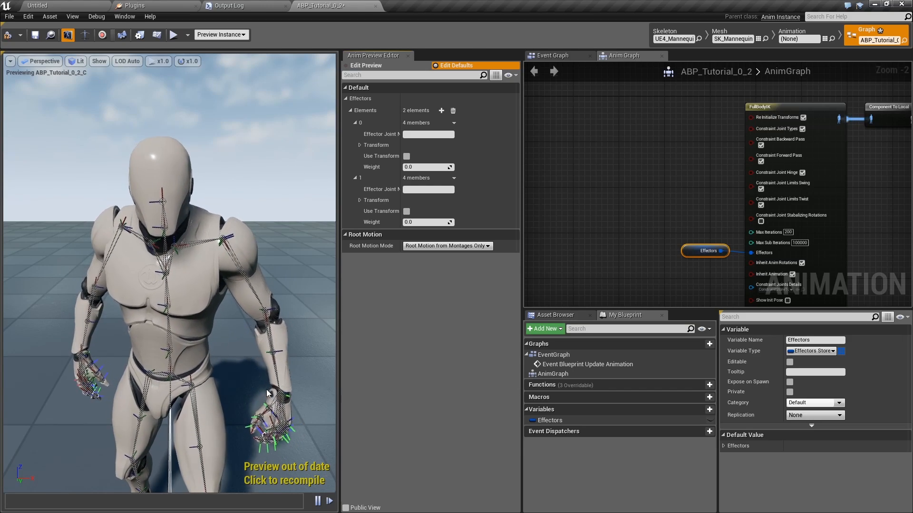
Step: Set the Effector Joint Name to hand_l for element 0 and to pelvis for element 1
left_click_drag(401, 162, 431, 159)
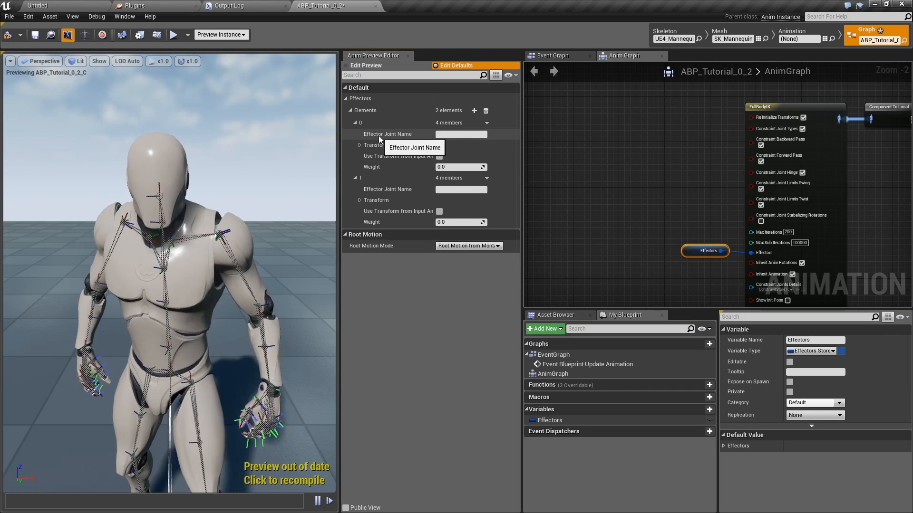
left_click(450, 133)
type("han")
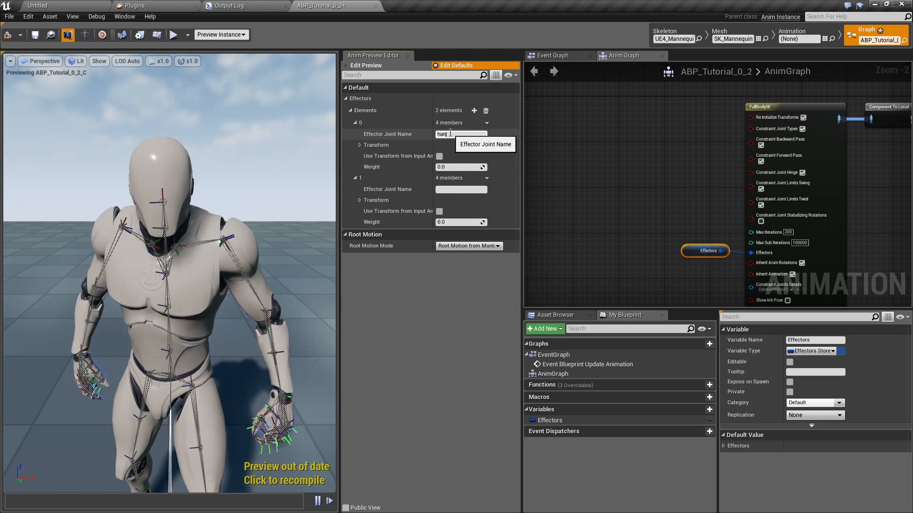
type("d_l")
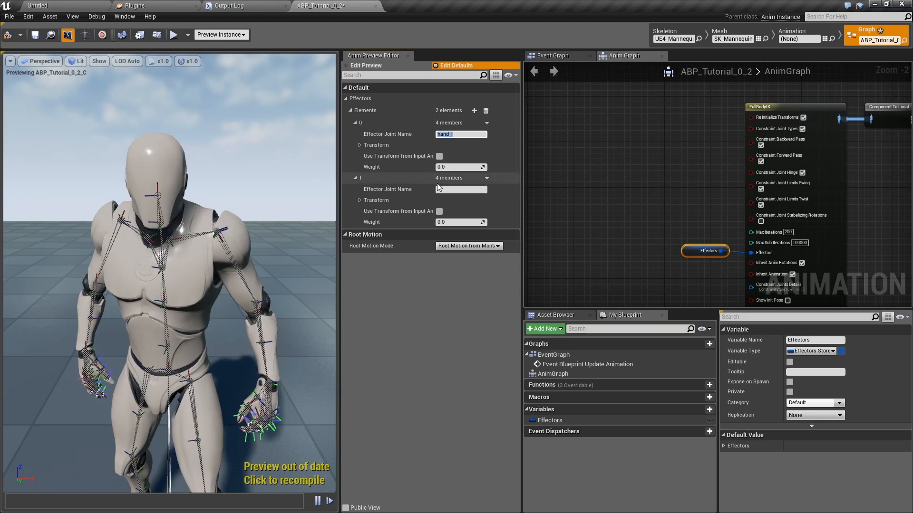
left_click(445, 189)
type("pelvis")
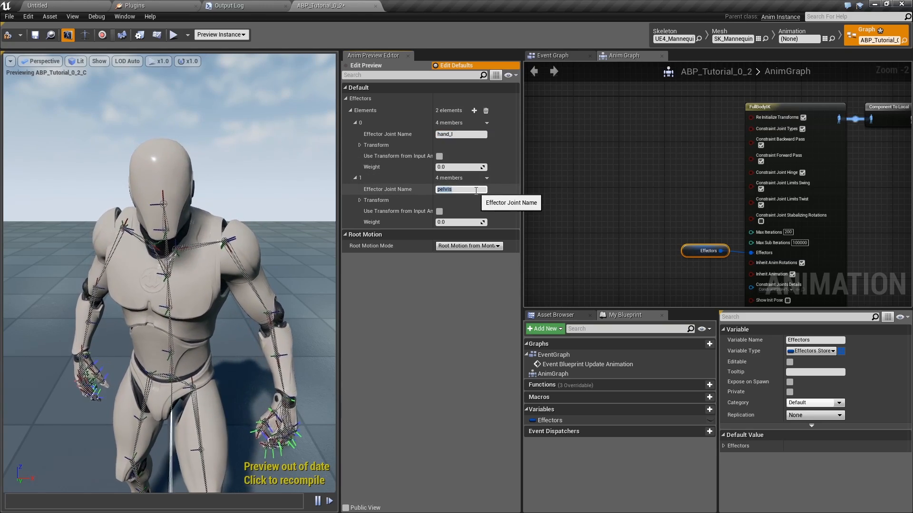
Step: Select the FullBodyIK node in the graph to show its details
right_click_drag(819, 264, 760, 186)
left_click(745, 152)
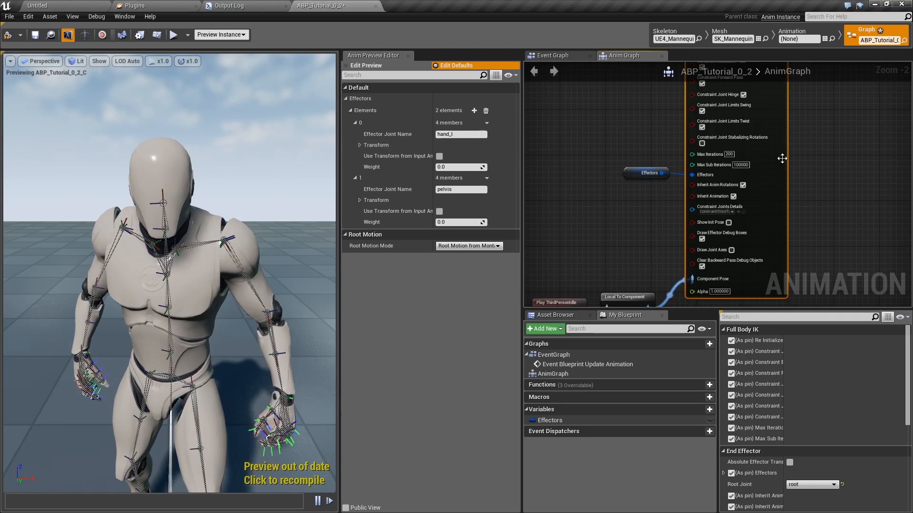
scroll(711, 156, "down", 2)
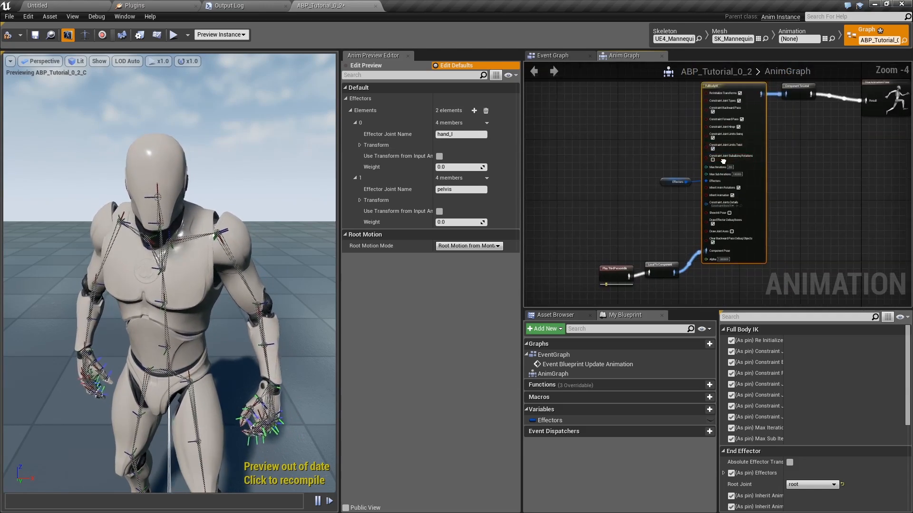
right_click_drag(738, 129, 703, 115)
scroll(690, 160, "up", 1)
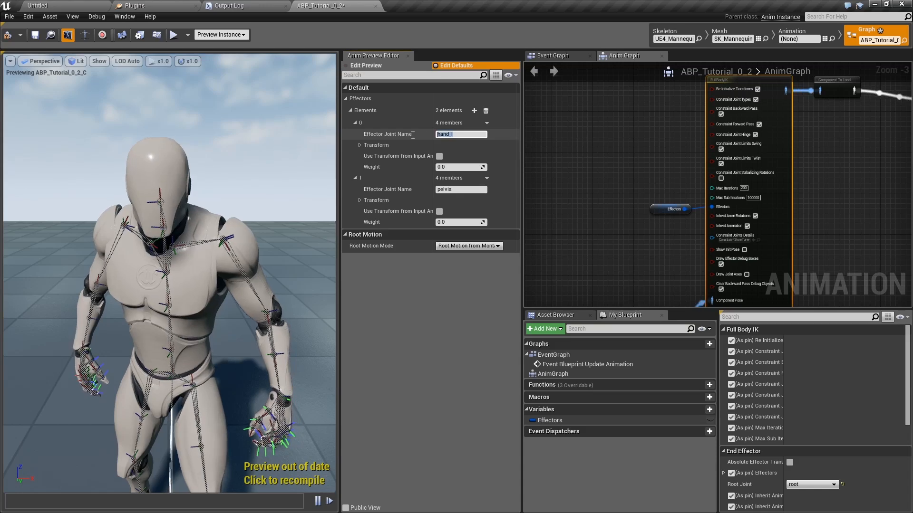
Step: Make the pelvis effector use the transform from the input animation and set its weight to 1
left_click(457, 189)
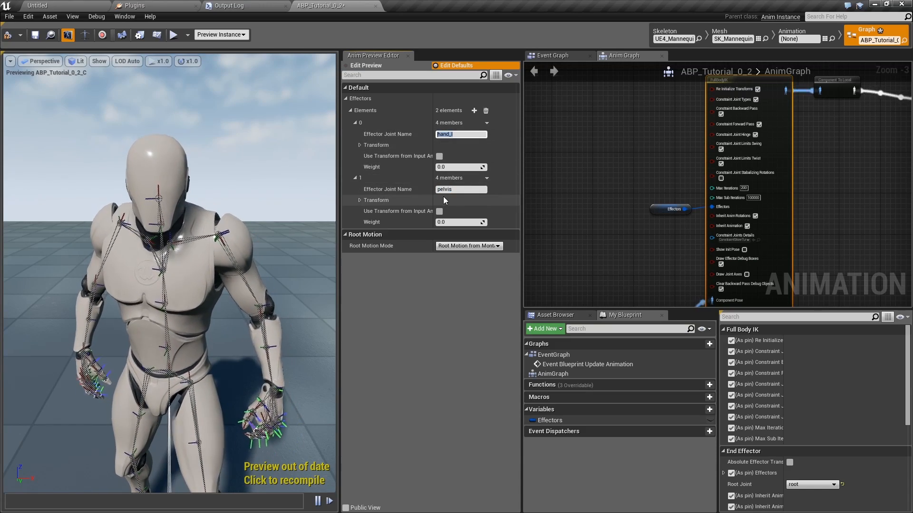
left_click(360, 200)
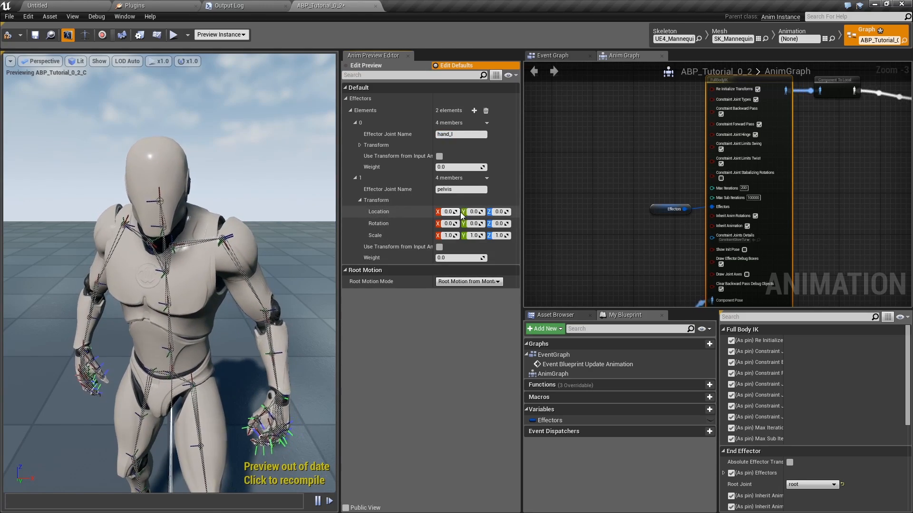
left_click_drag(522, 192, 546, 192)
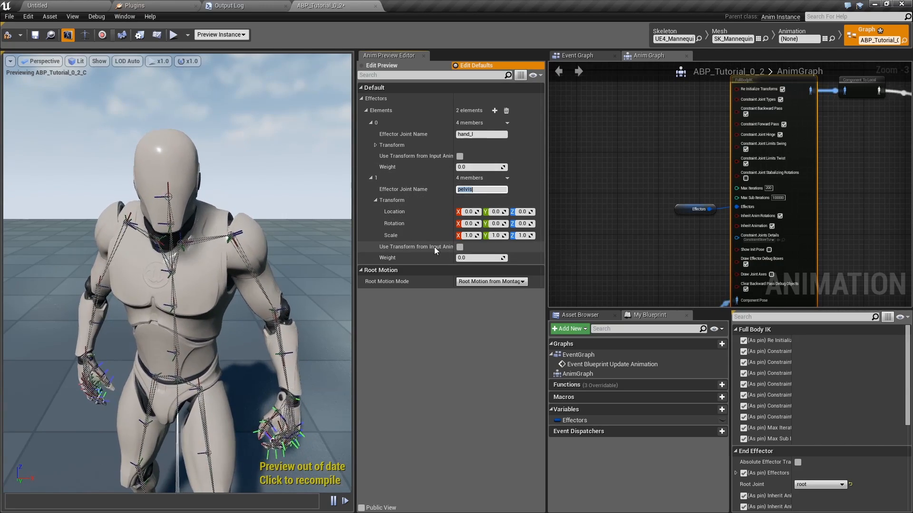
left_click(460, 247)
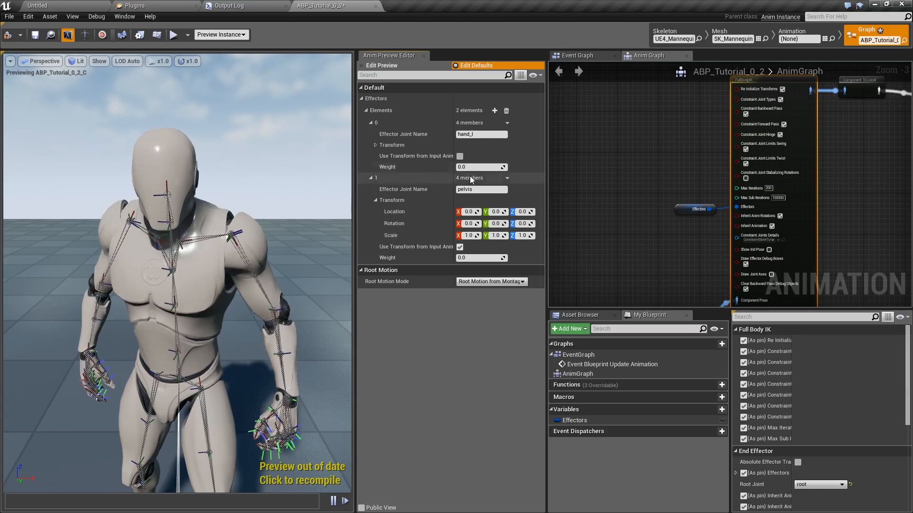
left_click(475, 258)
type("1")
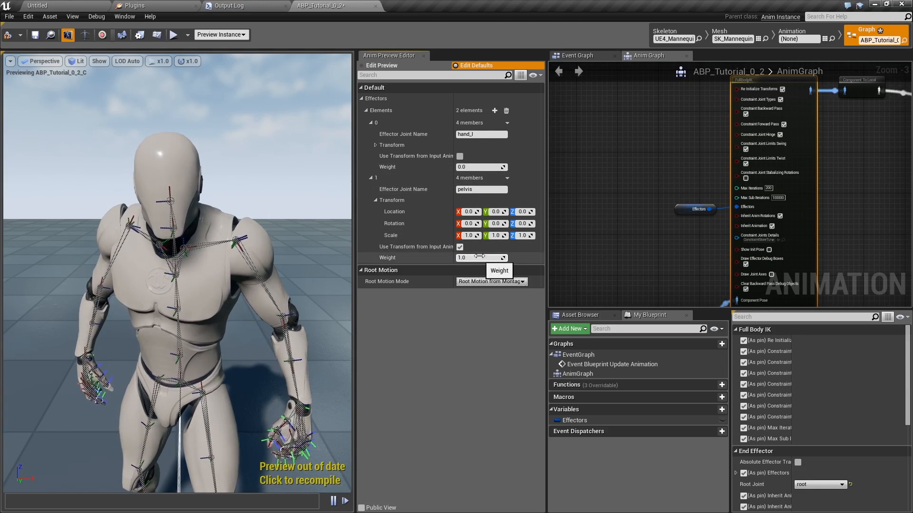
key("Return")
Step: Set the hand_l effector's weight to 0.1 and enter its location with 30 for both X and Y
left_click_drag(468, 168, 545, 173)
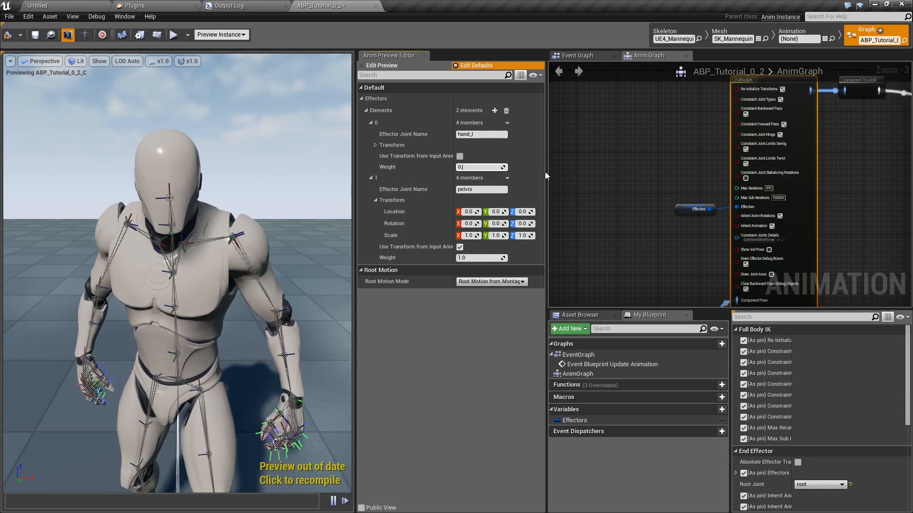
left_click(376, 145)
left_click(469, 156)
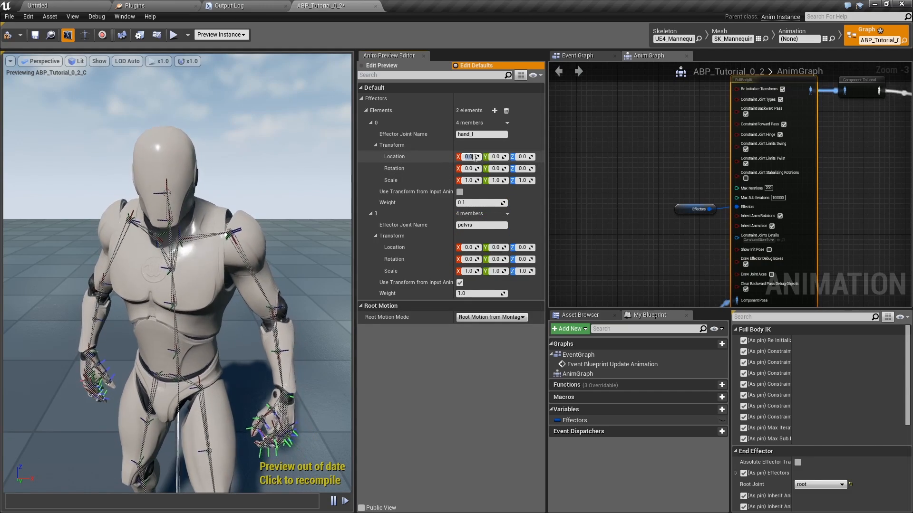
type("30")
key("Tab")
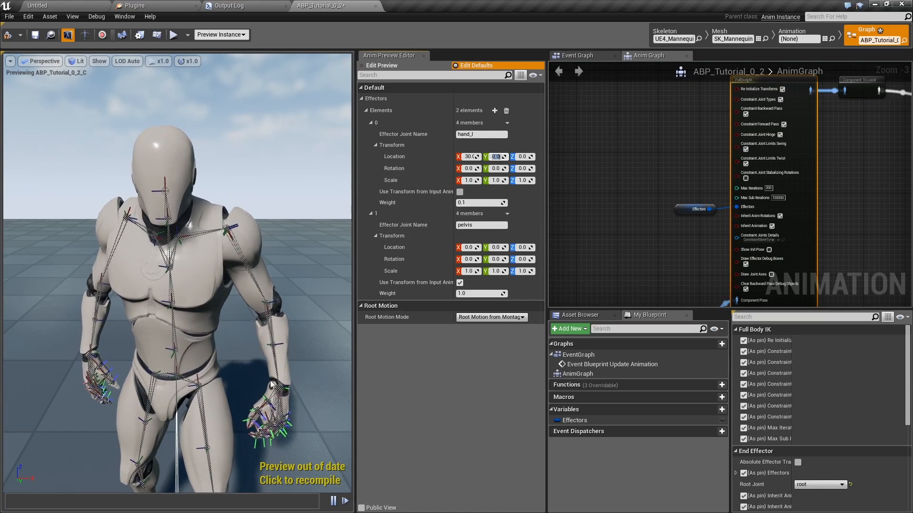
type("80")
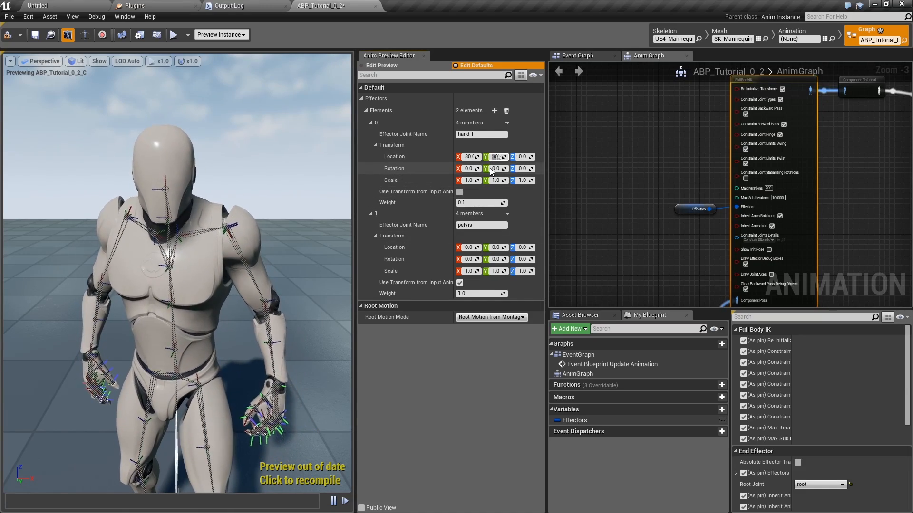
key("Tab")
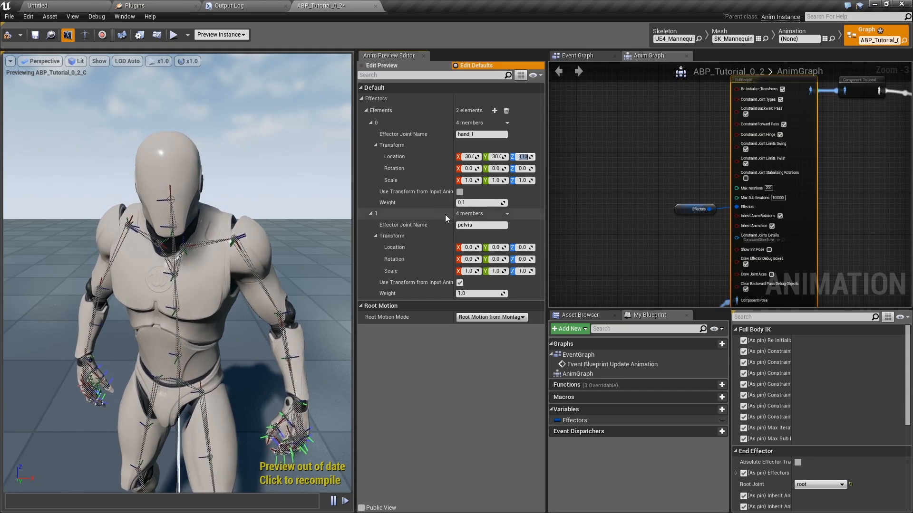
Step: Compile the Animation Blueprint with the new effector defaults and check the mannequin's left hand in the preview
scroll(233, 193, "down", 4)
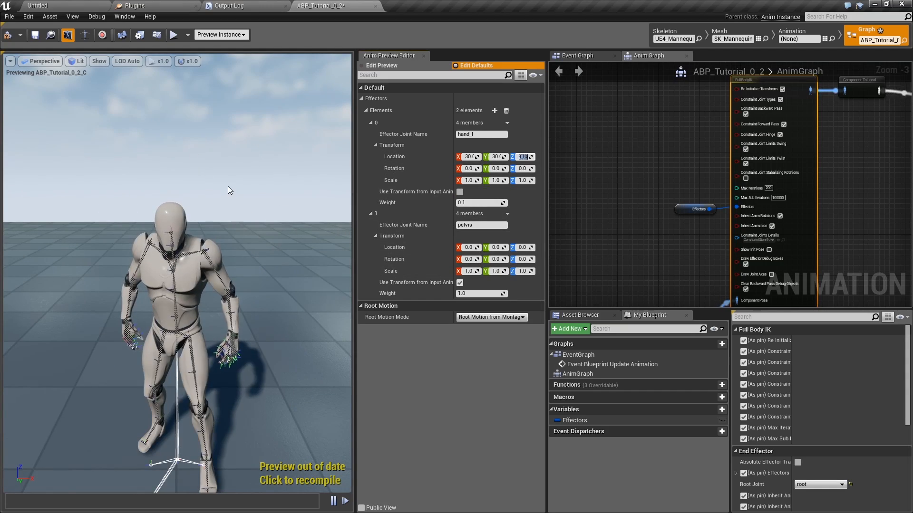
left_click(7, 35)
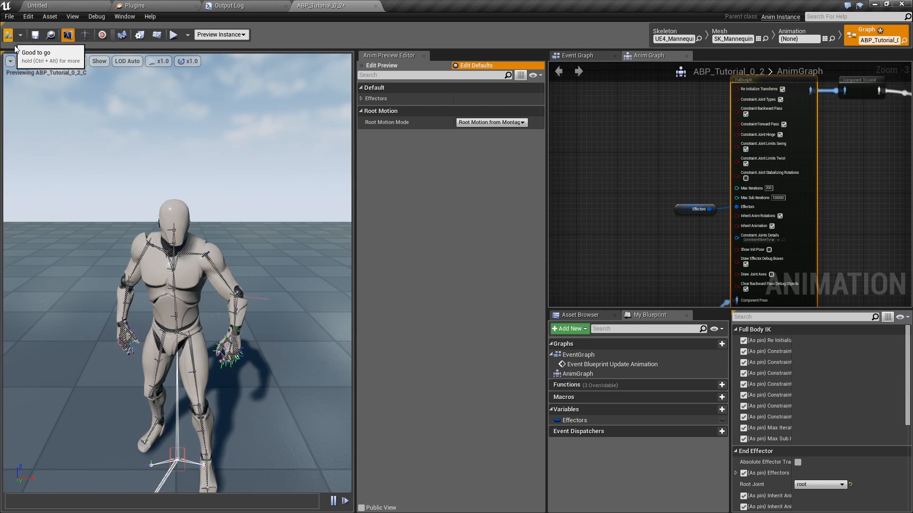
scroll(169, 304, "up", 4)
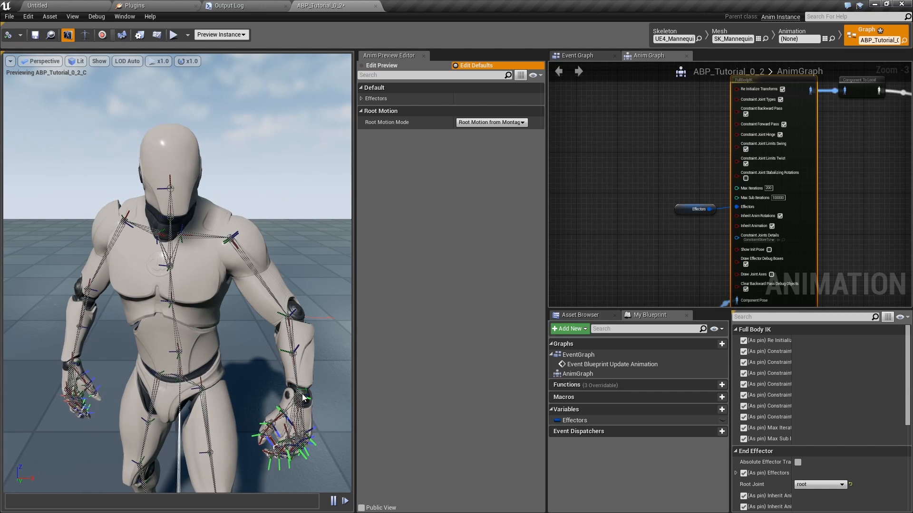
Step: Add two elements to the FullBodyIK node's Effector Debug Box Sizes
scroll(798, 244, "down", 1)
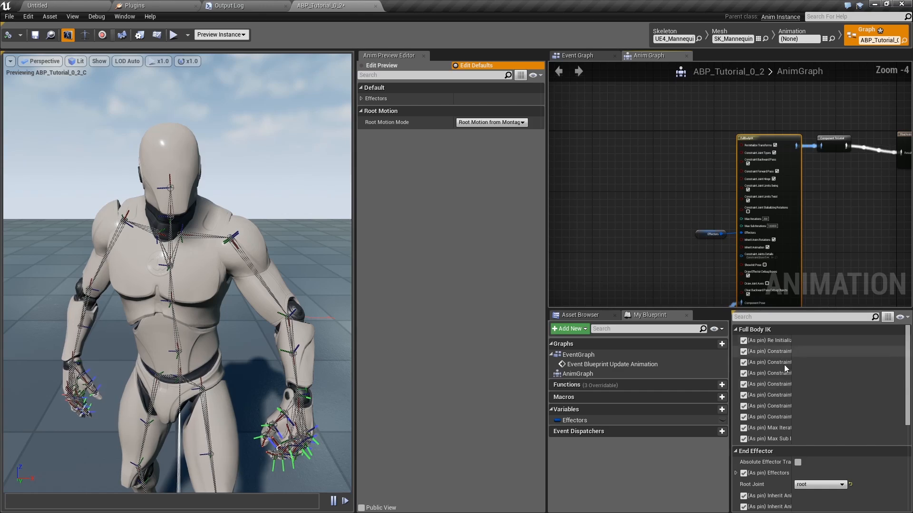
scroll(753, 469, "down", 5)
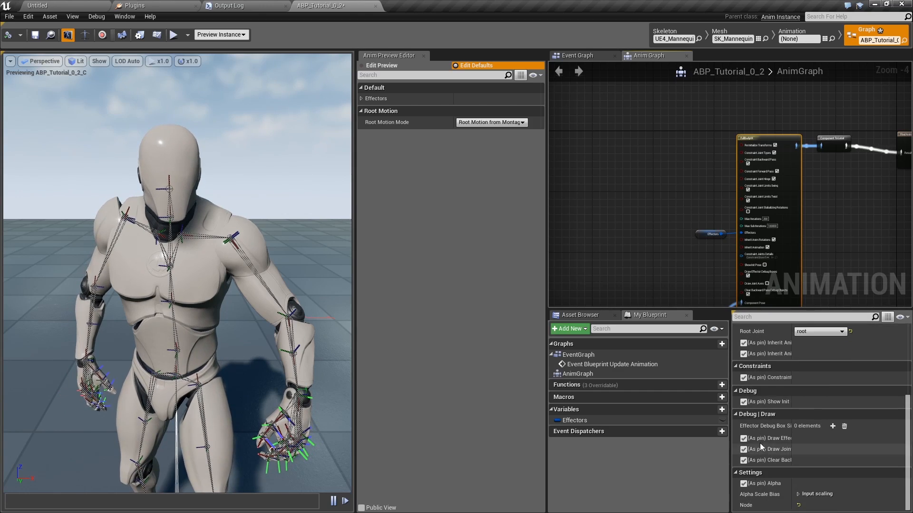
left_click(832, 427)
left_click(832, 427)
scroll(827, 428, "down", 1)
left_click_drag(792, 378, 800, 378)
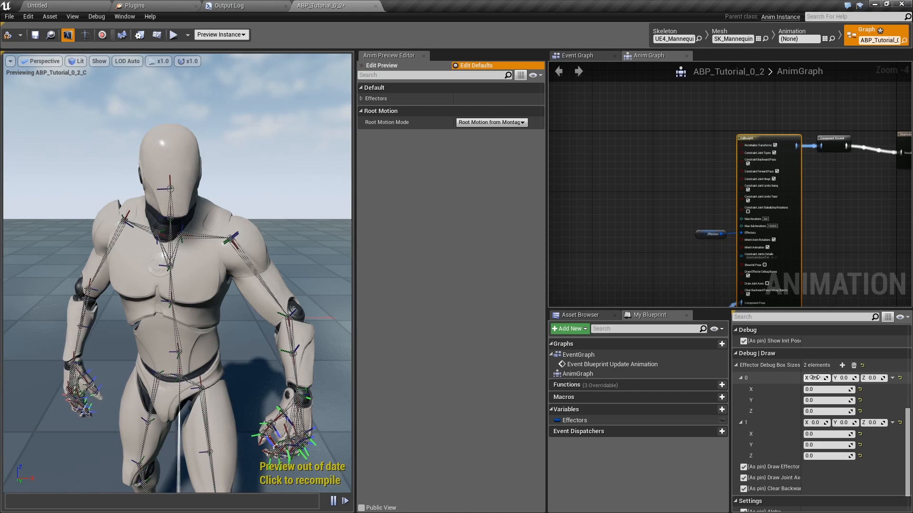
Step: Set the first effector debug box size to 6 on X, Y and Z
left_click(832, 379)
type("6")
key("Tab")
type("6")
key("Tab")
type("6")
key("Tab")
Step: Set the second effector debug box size to 6 on X, Y and Z
left_click(822, 423)
type("6")
key("Tab")
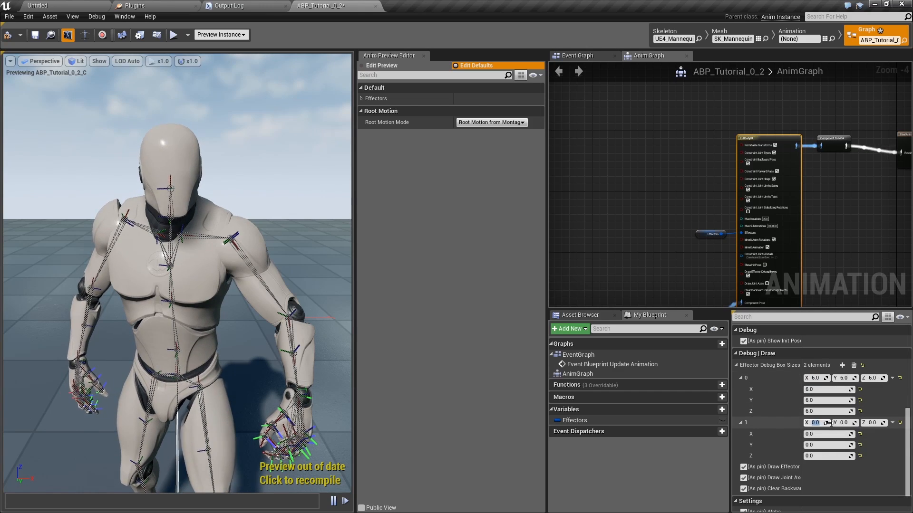
type("6")
key("Tab")
type("6")
key("Tab")
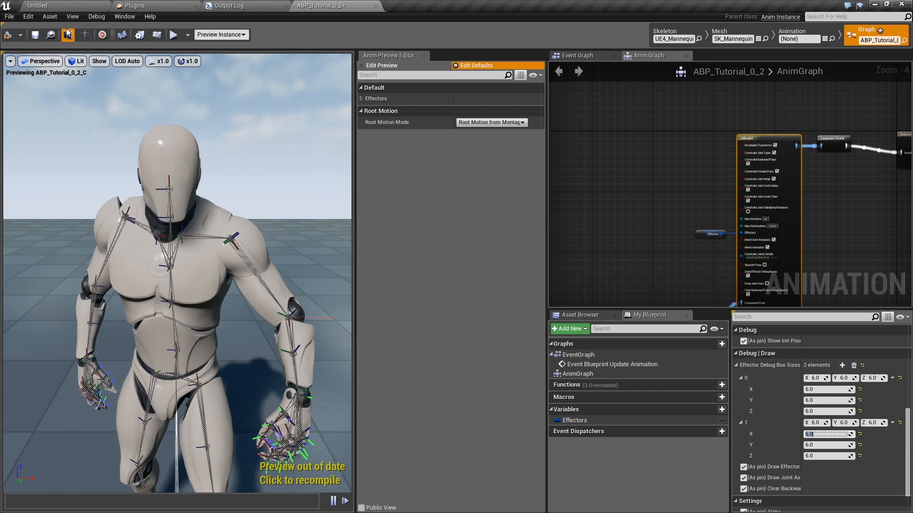
Step: Compile the Animation Blueprint and inspect the effector debug boxes around the mannequin in the preview
left_click(8, 36)
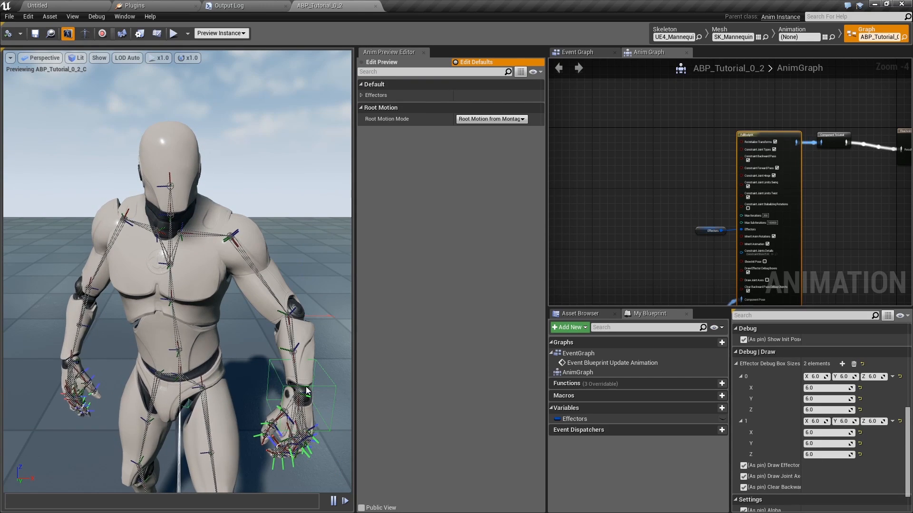
scroll(215, 334, "up", 3)
scroll(252, 319, "up", 3)
scroll(252, 318, "down", 3)
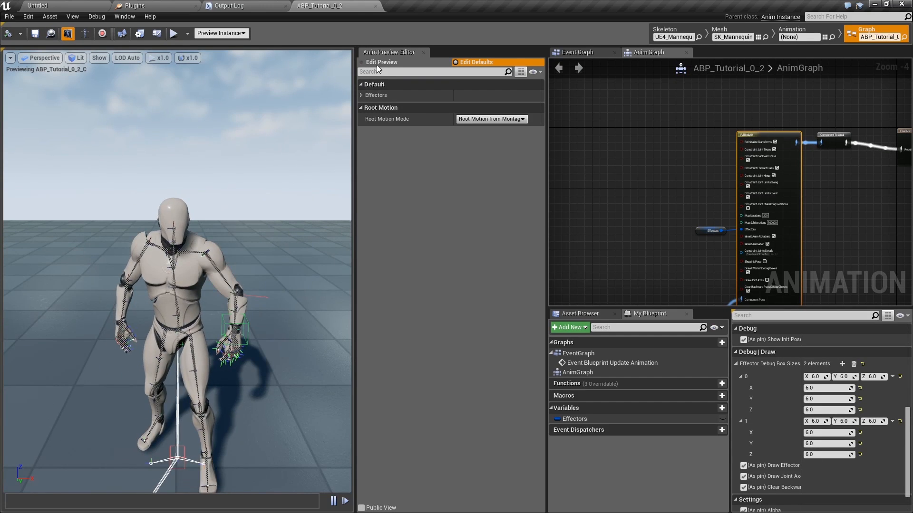
Step: In the preview-only settings, expand both effectors' transforms and vary the hand_l effector's X location, ending at about 41.5
left_click(376, 64)
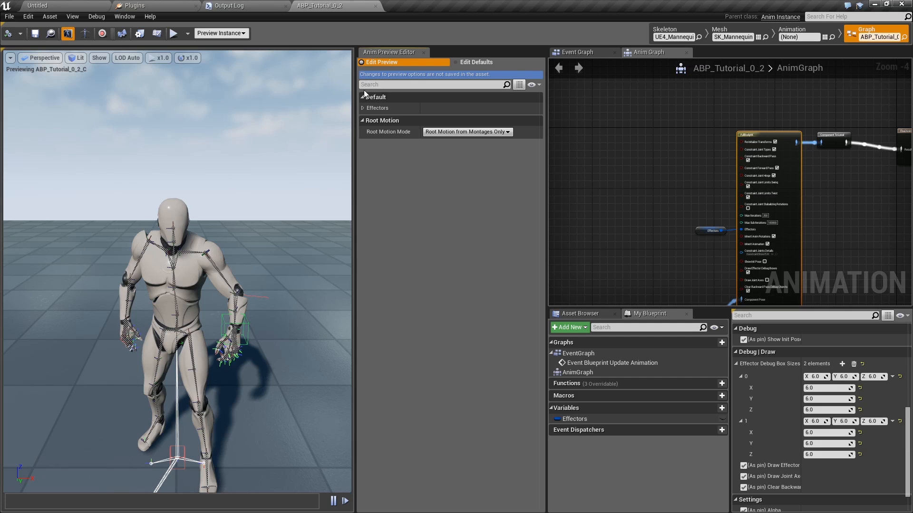
left_click(361, 108)
left_click(369, 120)
left_click(372, 143)
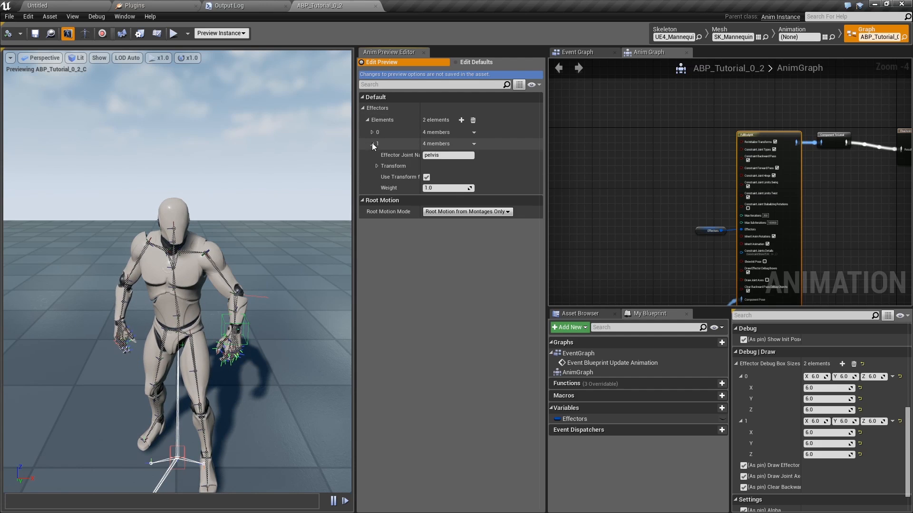
left_click(377, 166)
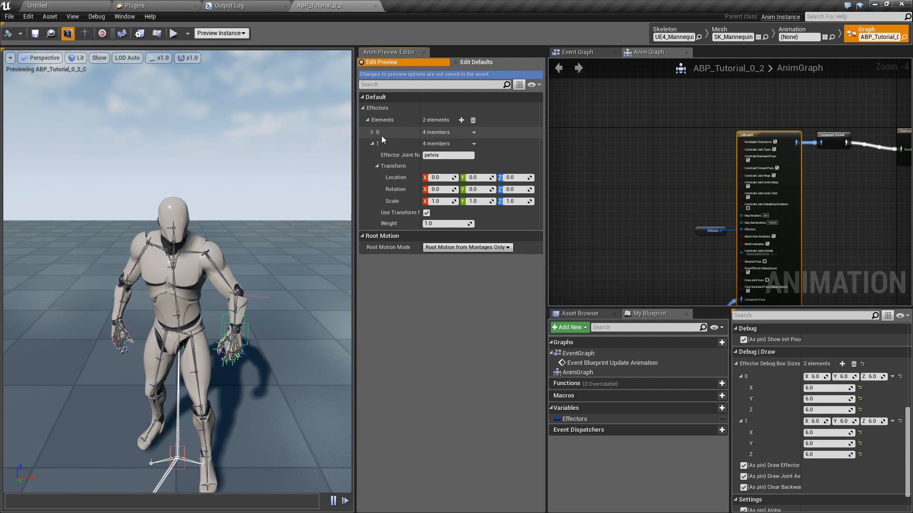
left_click(372, 132)
left_click(377, 154)
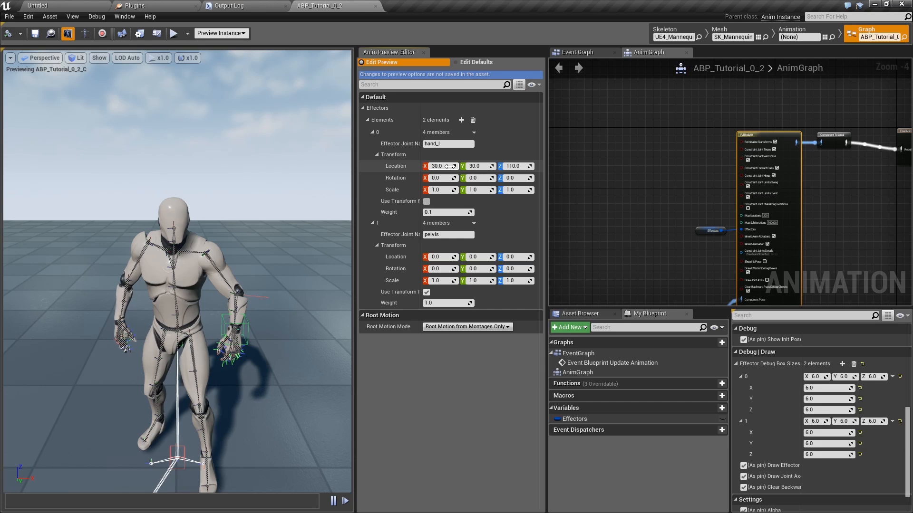
mouse_move(438, 166)
left_mouse_down()
mouse_move(417, 166)
mouse_move(441, 166)
left_mouse_up()
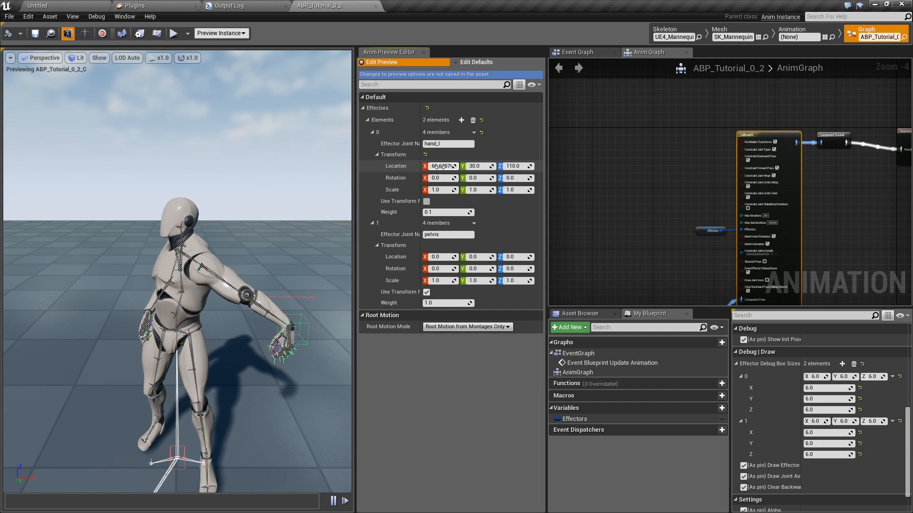
left_click_drag(440, 166, 432, 166)
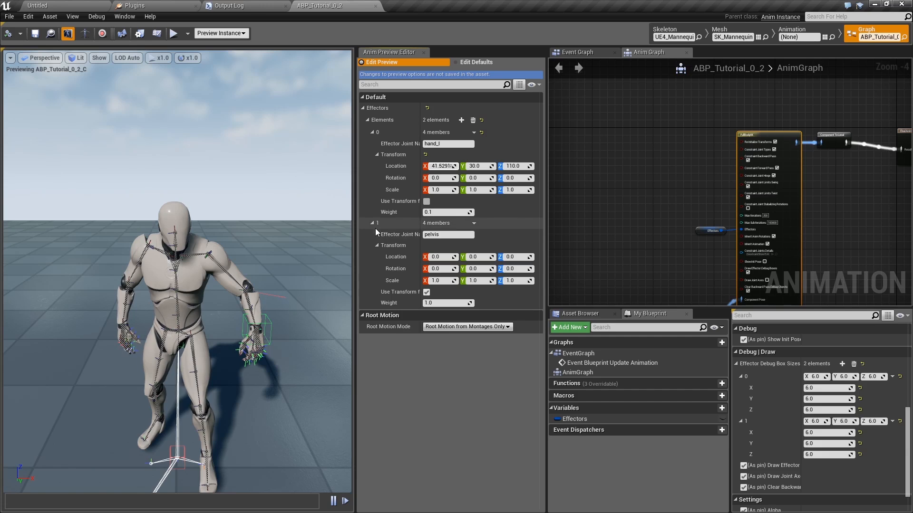
left_click(372, 132)
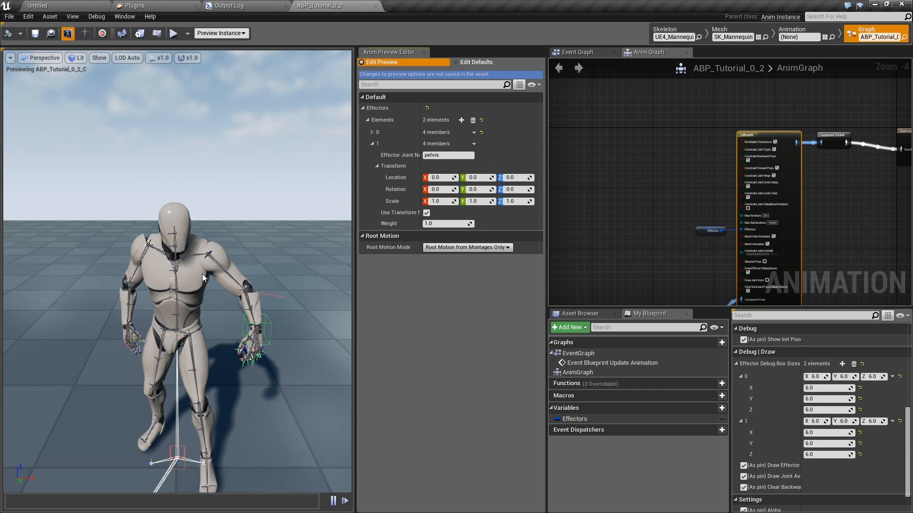
Step: Select the mannequin's upper spine bone in the preview, and duplicate the pelvis effector in the default Effectors elements
left_click(175, 279)
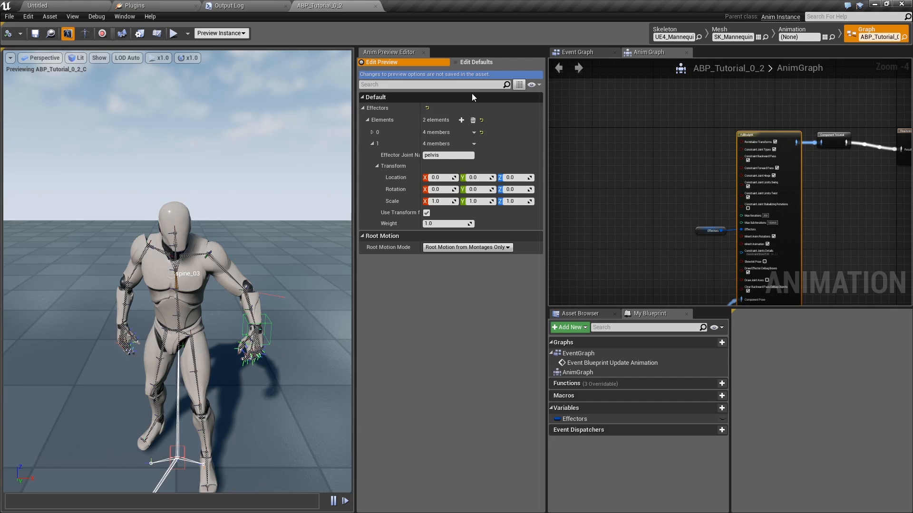
left_click(481, 63)
left_click(363, 95)
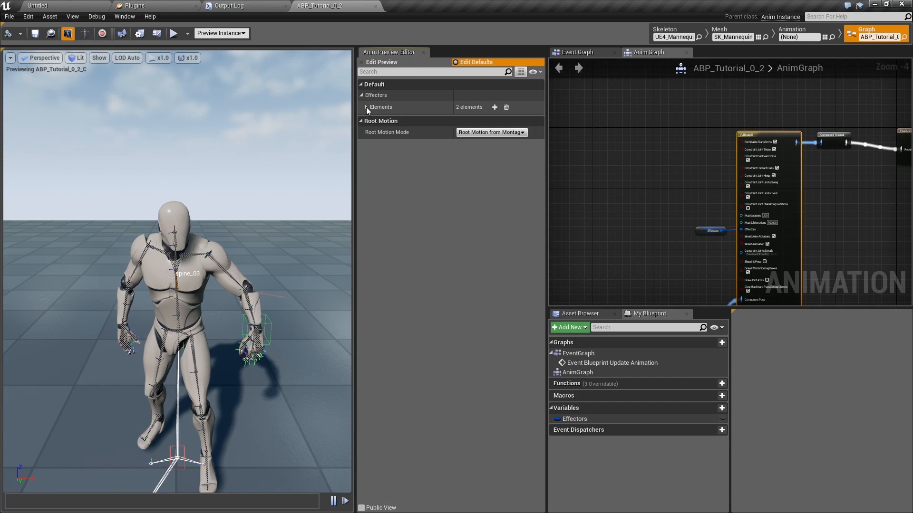
left_click(366, 107)
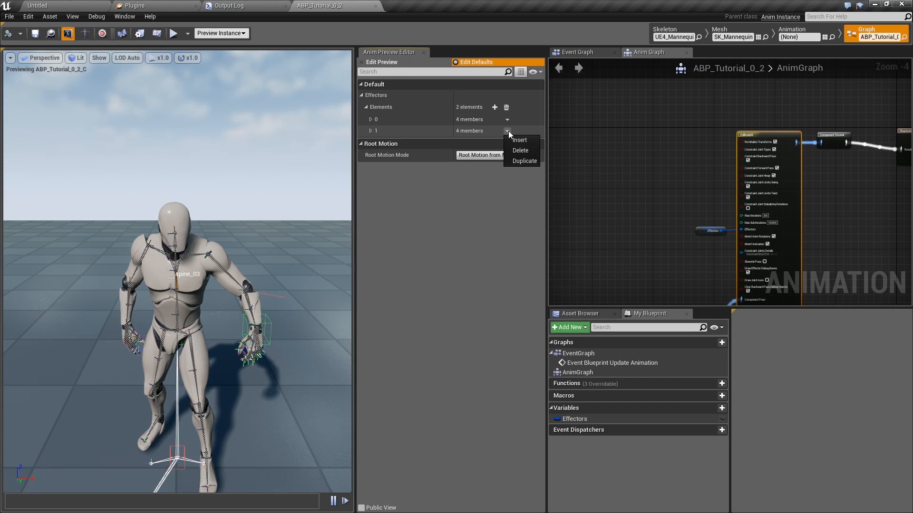
left_click(525, 161)
Step: Set the joint name of effector element 1 to spine_03, expand its transform and compile the Animation Blueprint
left_click(370, 145)
left_click(371, 134)
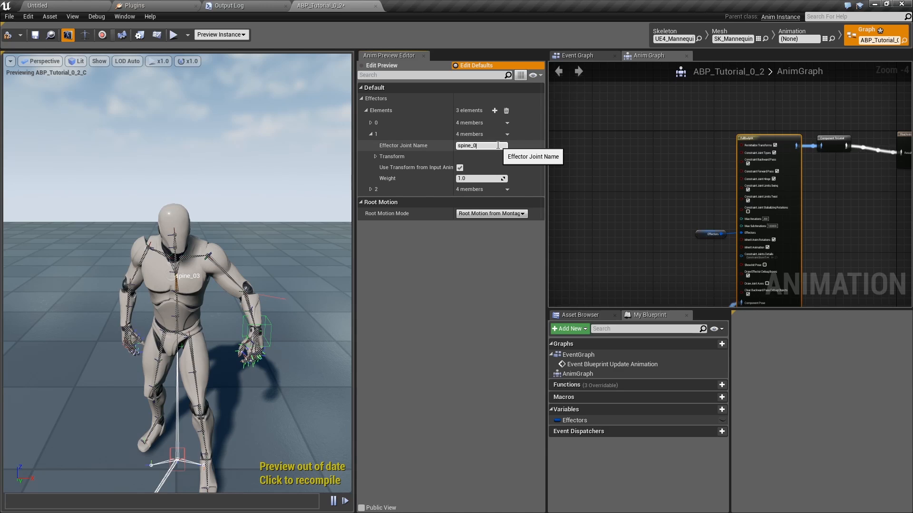
left_click(375, 156)
left_click(459, 204)
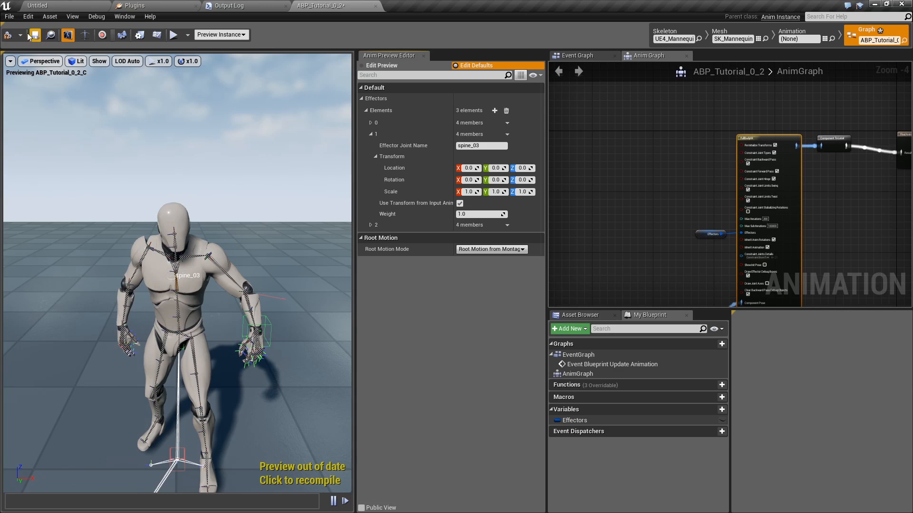
left_click(8, 35)
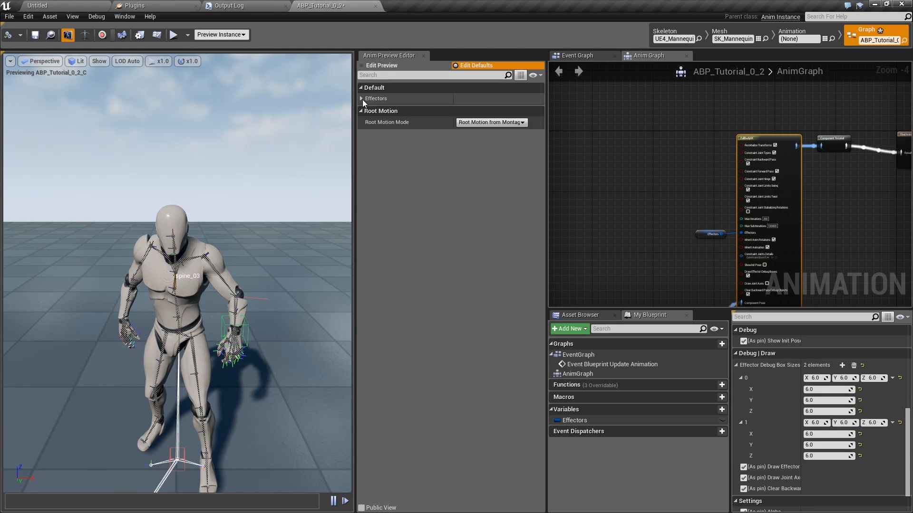
Step: Set the hand_l effector's X location to about 49.4 in the preview-only settings and inspect the mannequin's pose
left_click(384, 66)
left_click(363, 112)
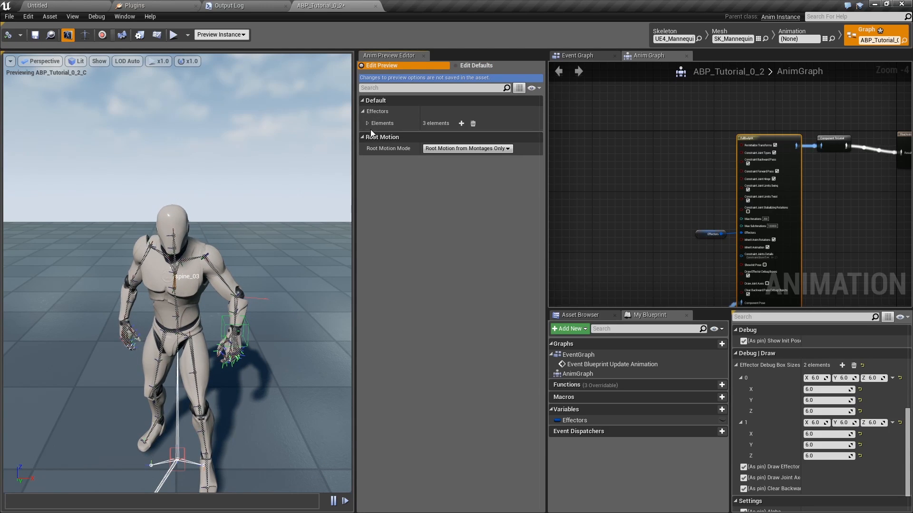
left_click(367, 123)
left_click(372, 136)
left_click(377, 157)
left_click_drag(437, 169, 458, 170)
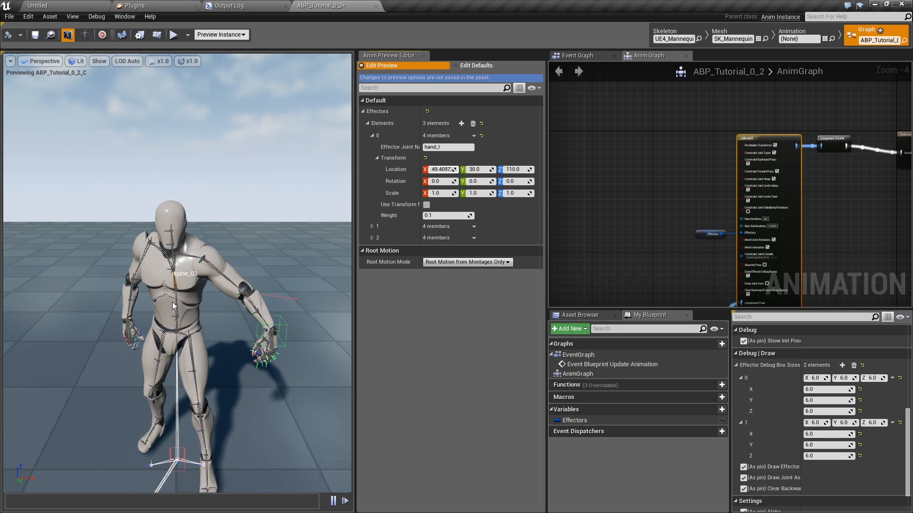
left_click_drag(190, 261, 207, 248, "alt")
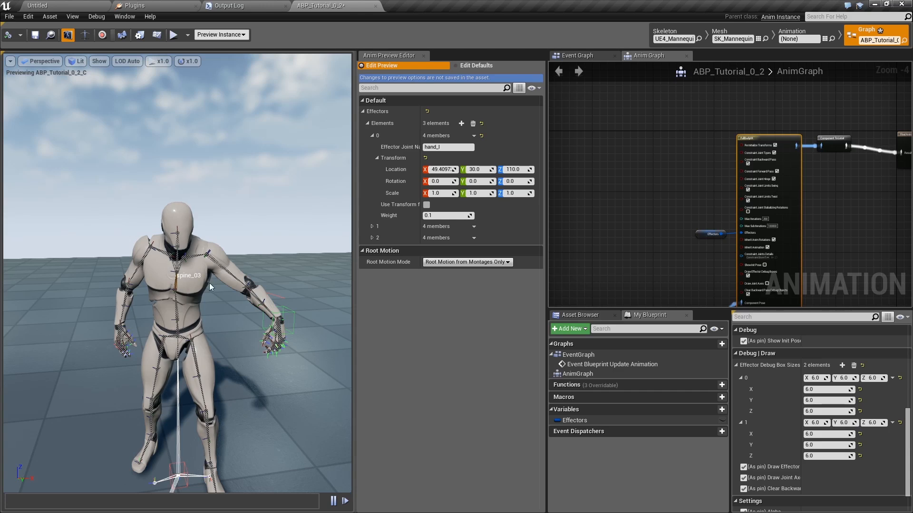